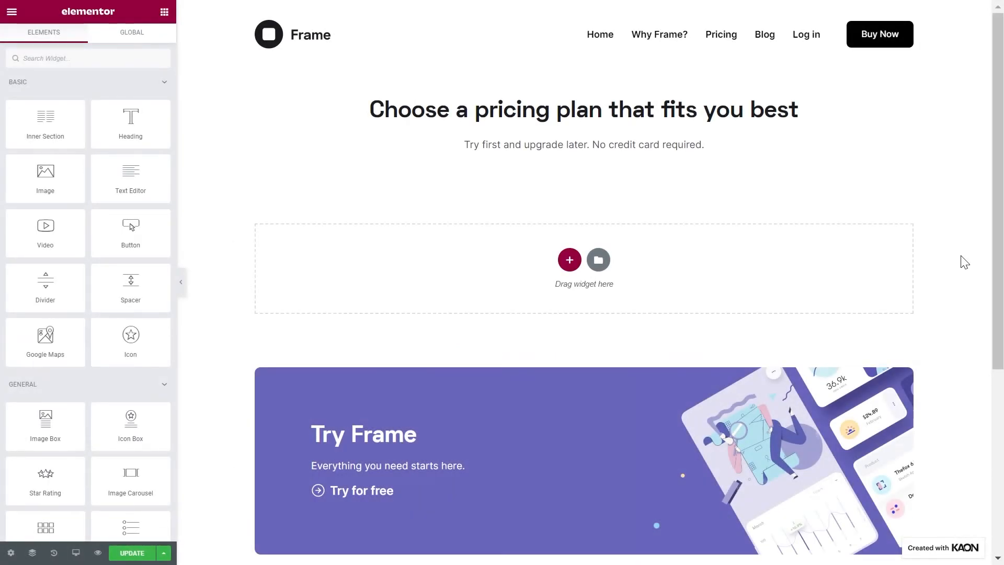
Add a single-column section below the pricing heading and set its columns gap to Extended
click(569, 260)
click(432, 289)
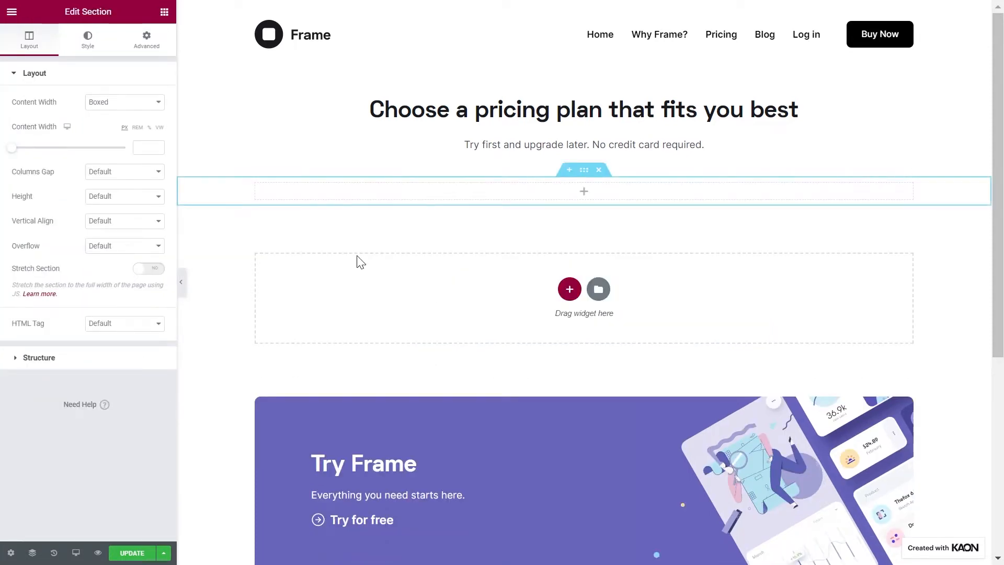
click(145, 176)
click(137, 267)
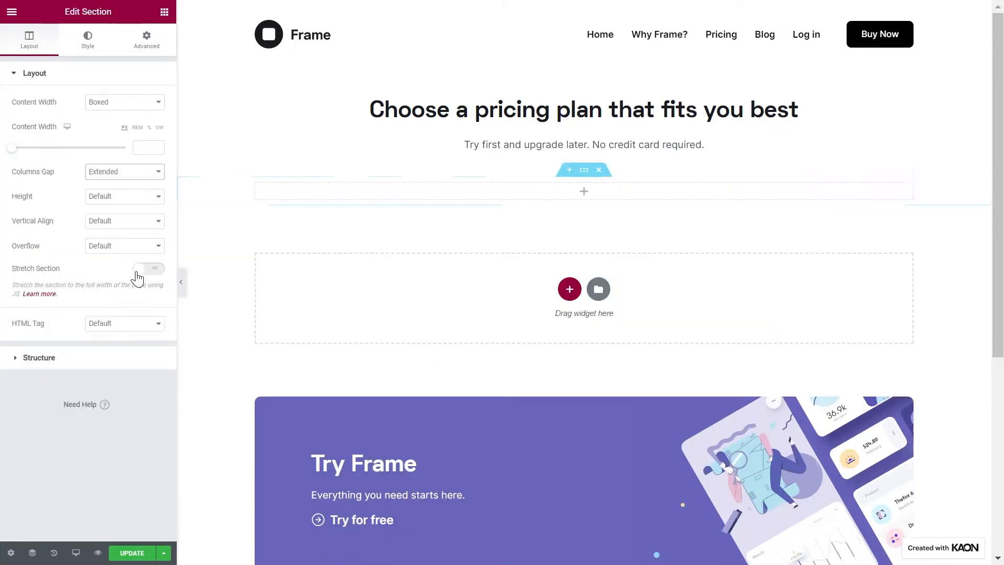
Unlink the new section's padding values and set its bottom padding to 80 px
click(150, 47)
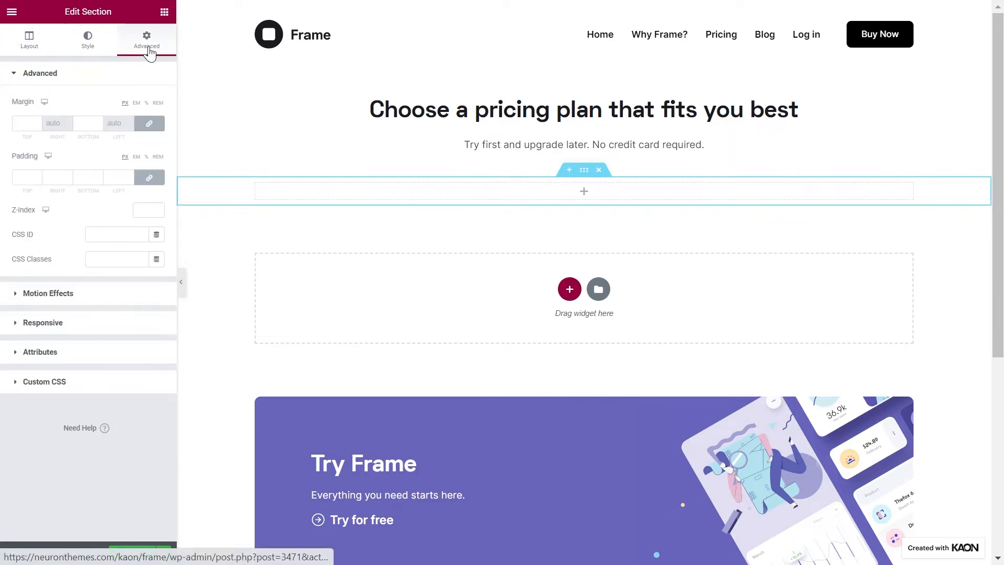
click(149, 178)
click(87, 177)
text(80)
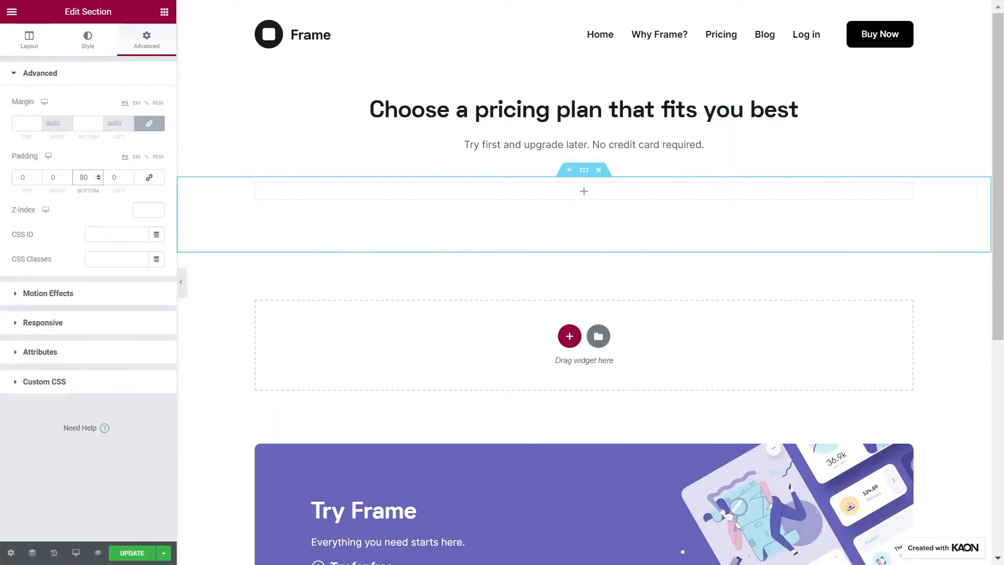
Duplicate the section's column twice to make three equal columns
right_click(259, 186)
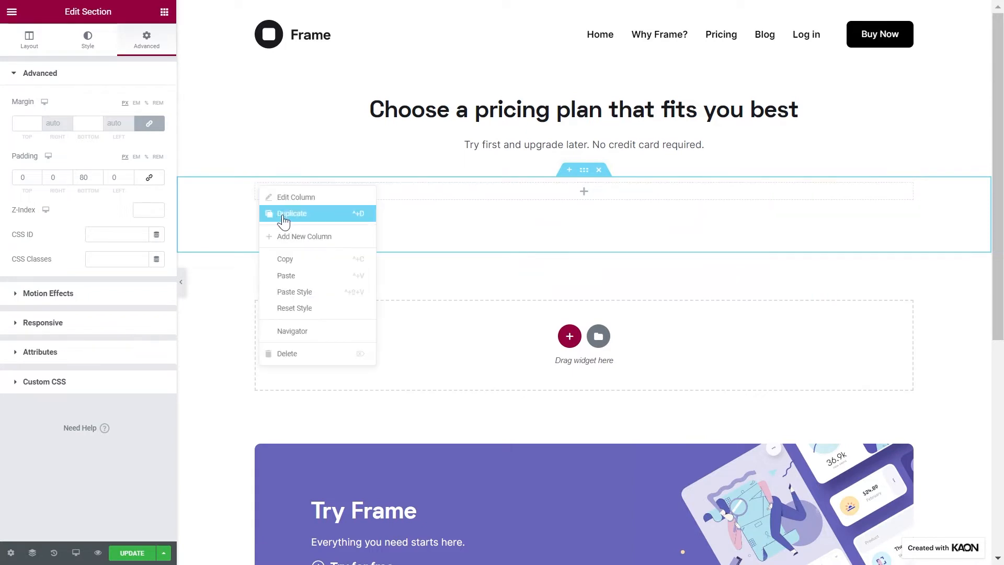
click(283, 217)
right_click(256, 186)
click(283, 217)
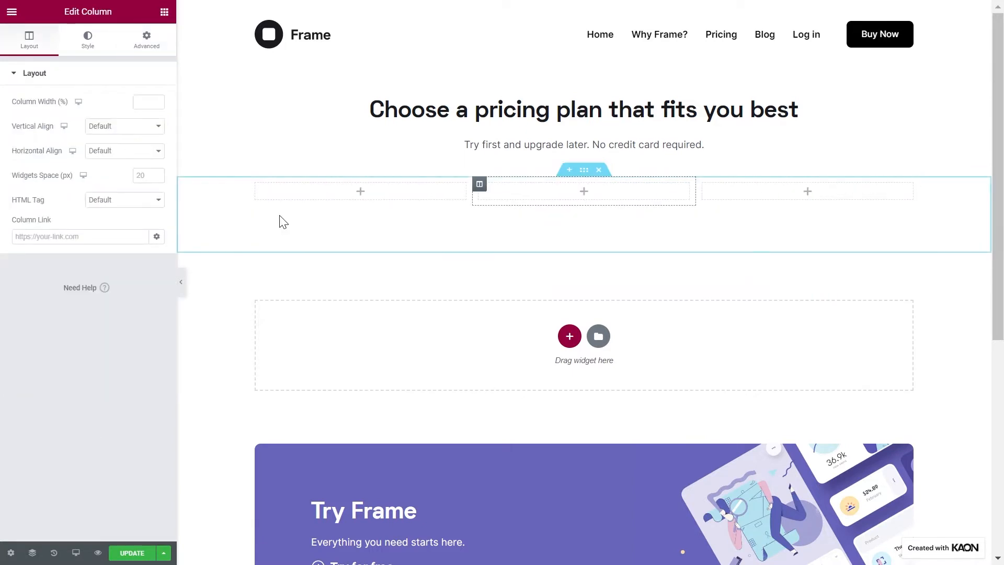
Find the Price Table widget and place it in the middle column
click(164, 13)
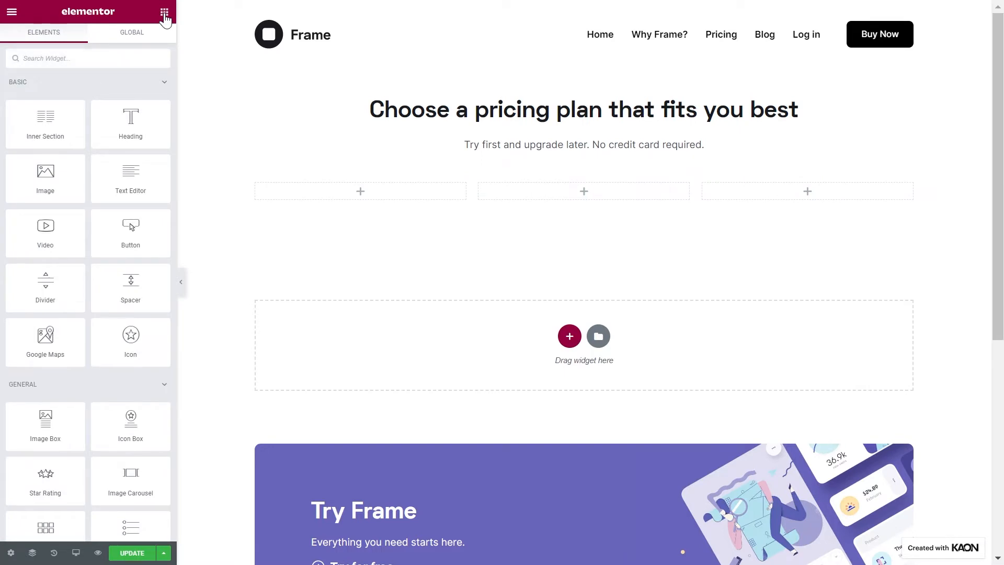
text(pric)
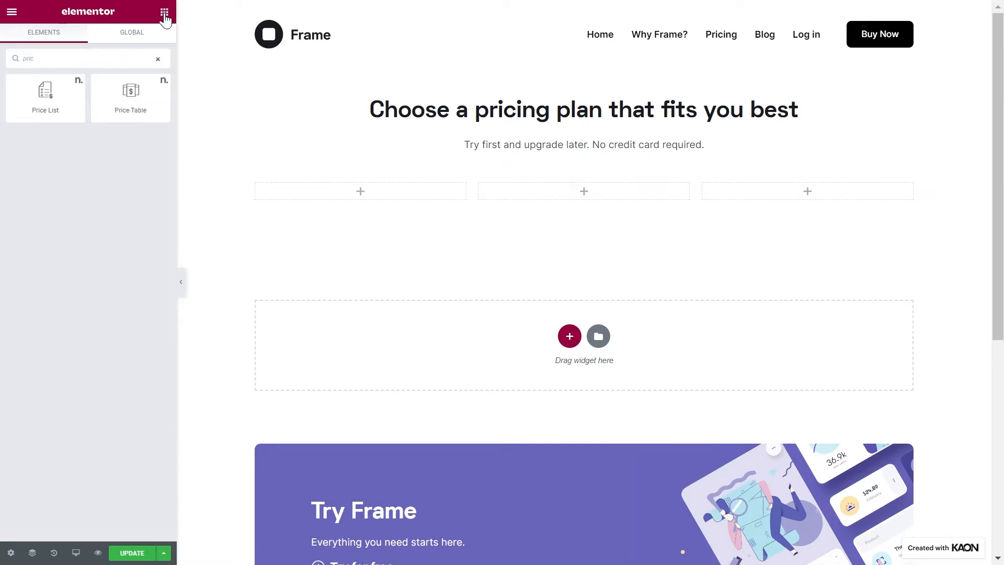
drag(131, 97, 508, 192)
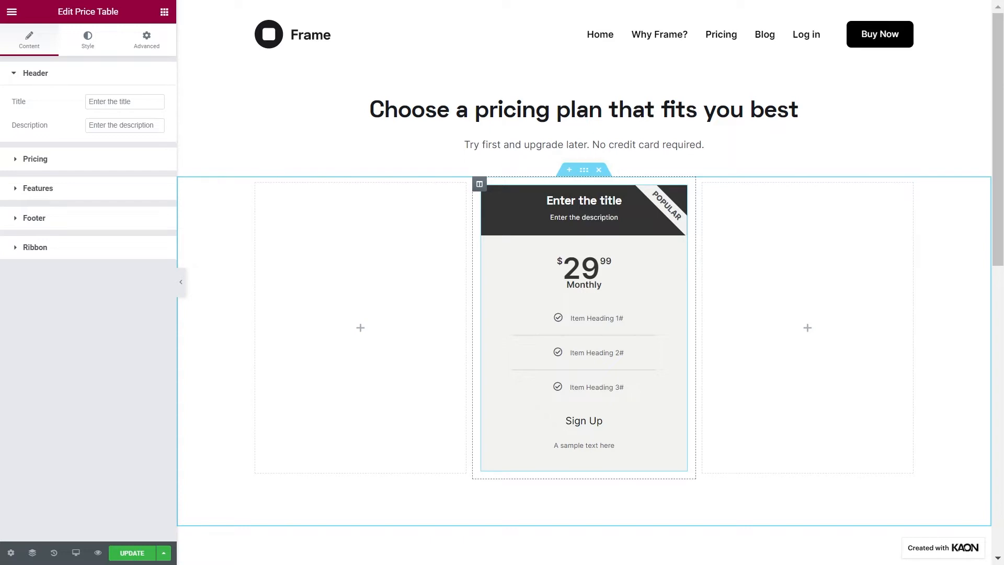
Title the price table "Standard" and describe it as "Fully-featured shared workspace with advanced user permissions."
click(113, 79)
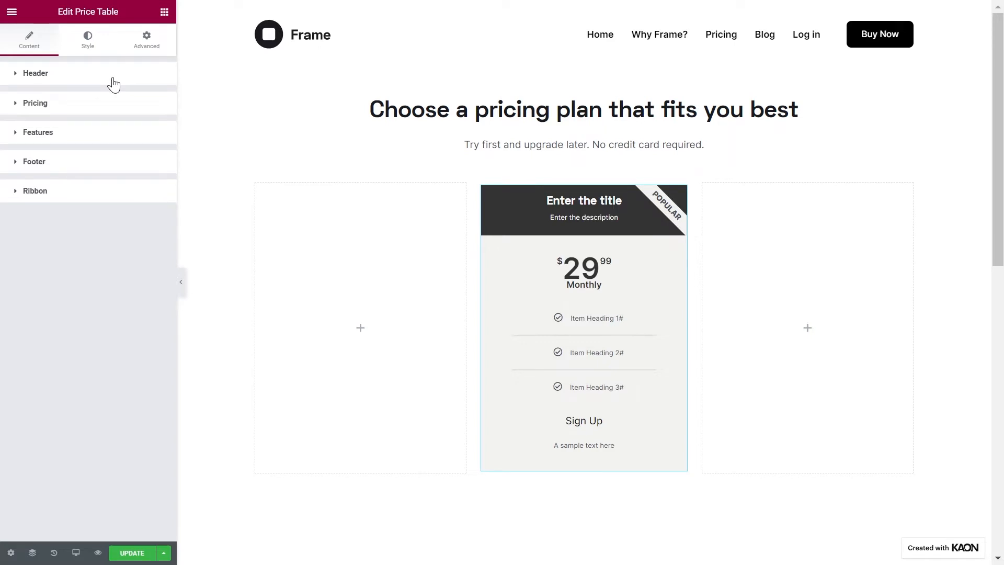
click(113, 78)
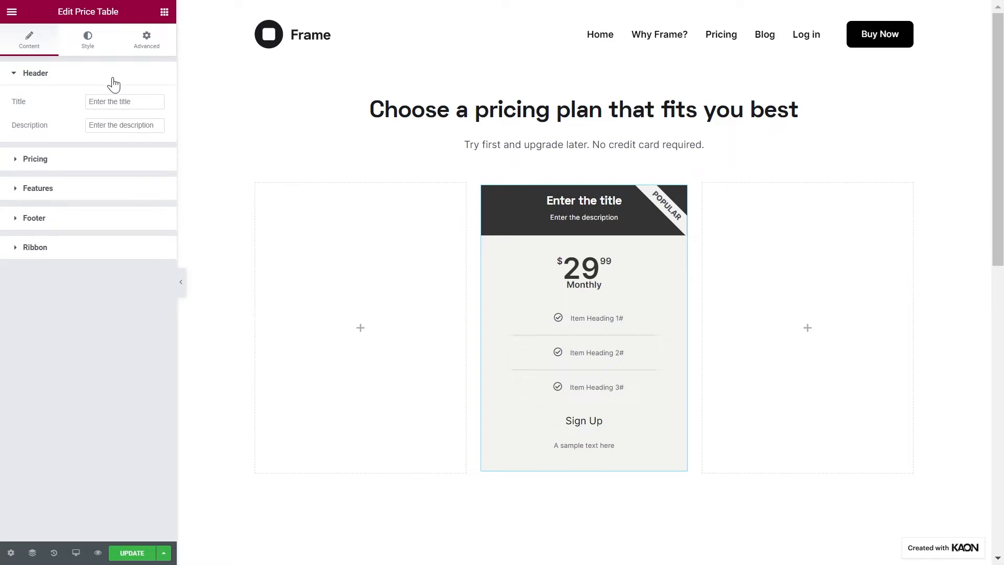
triple_click(120, 102)
text(Standard)
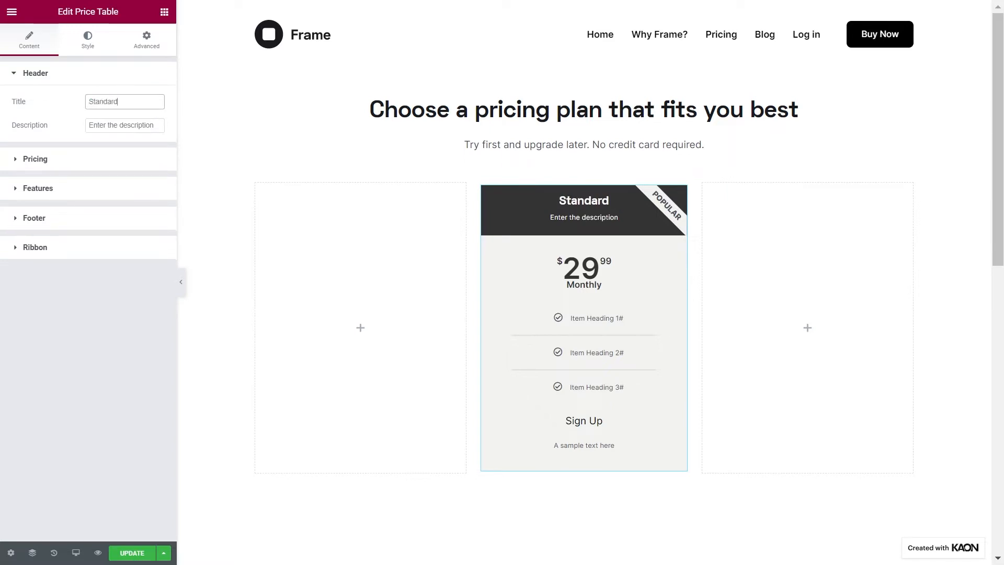
key(Tab)
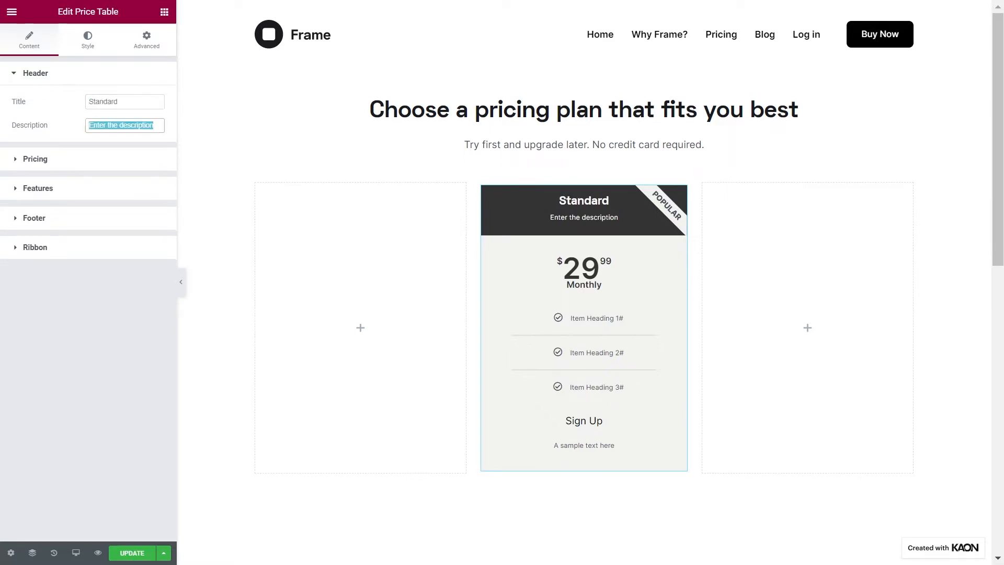
text(Fully-featured shared workspace with advanced user permissions.)
Keep the dollar currency symbol and set the price table's price to 17
click(144, 159)
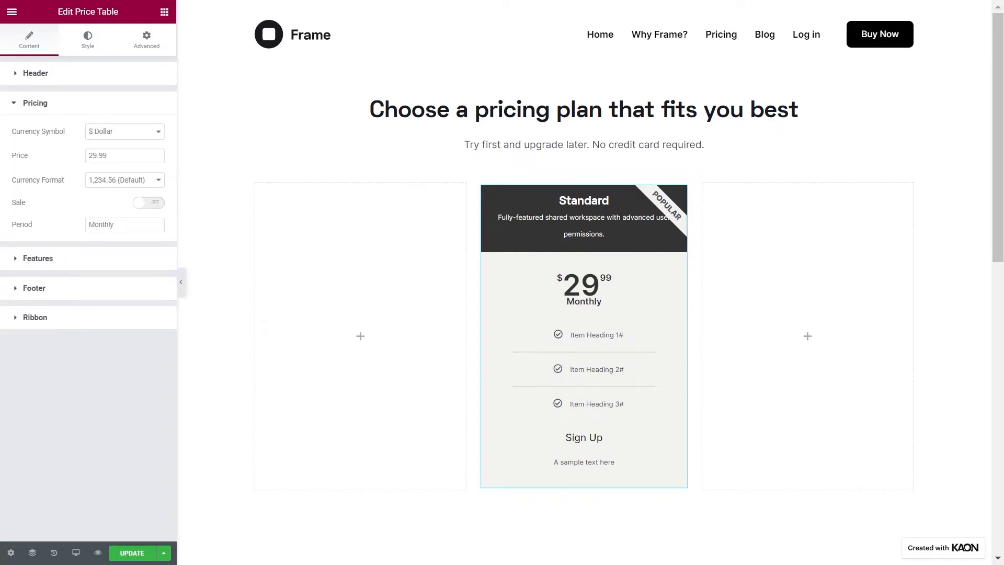
click(140, 137)
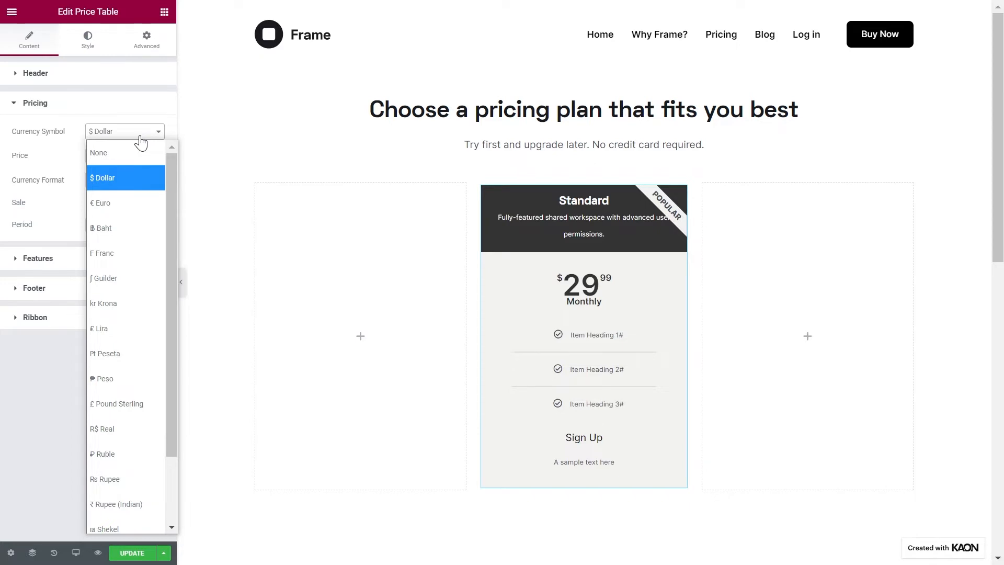
click(141, 137)
double_click(99, 155)
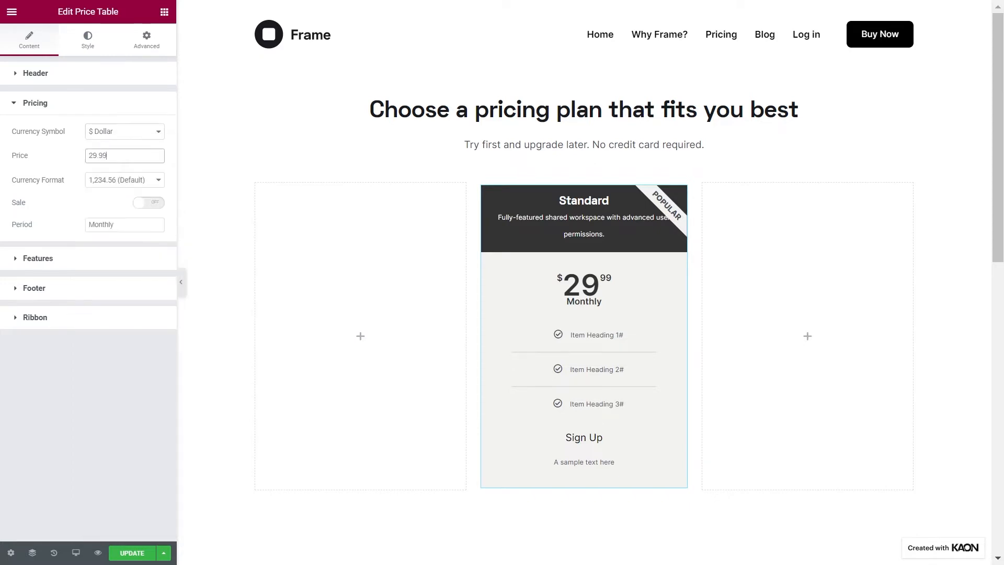
text(17)
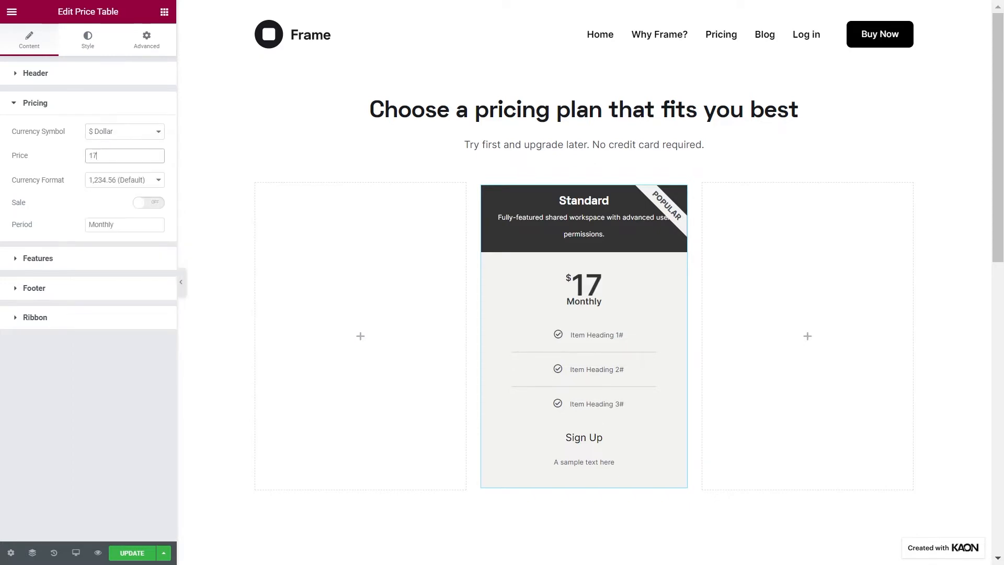
Try the price table's sale option with its original price and switch it off again
click(145, 183)
click(157, 195)
click(157, 203)
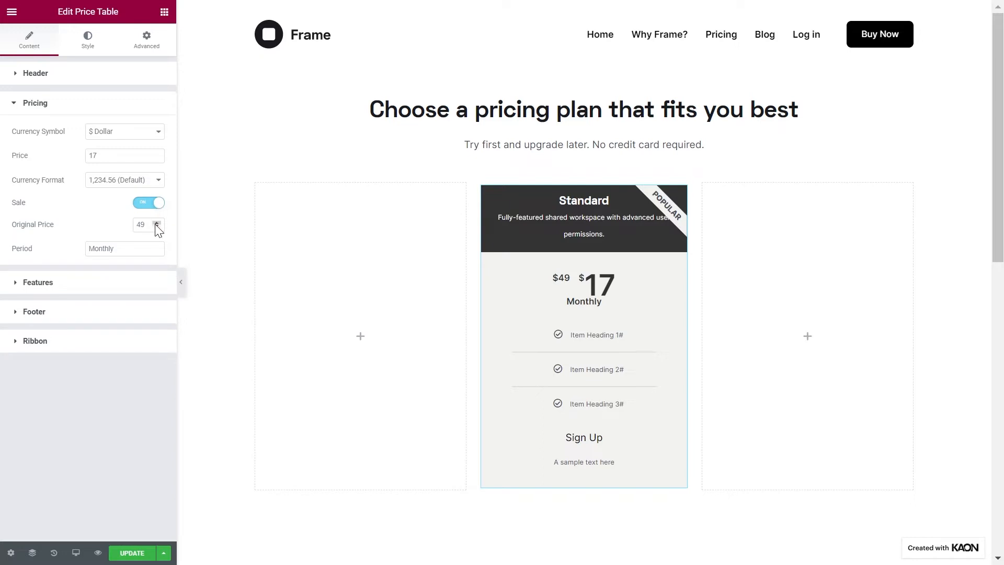
click(145, 225)
click(146, 203)
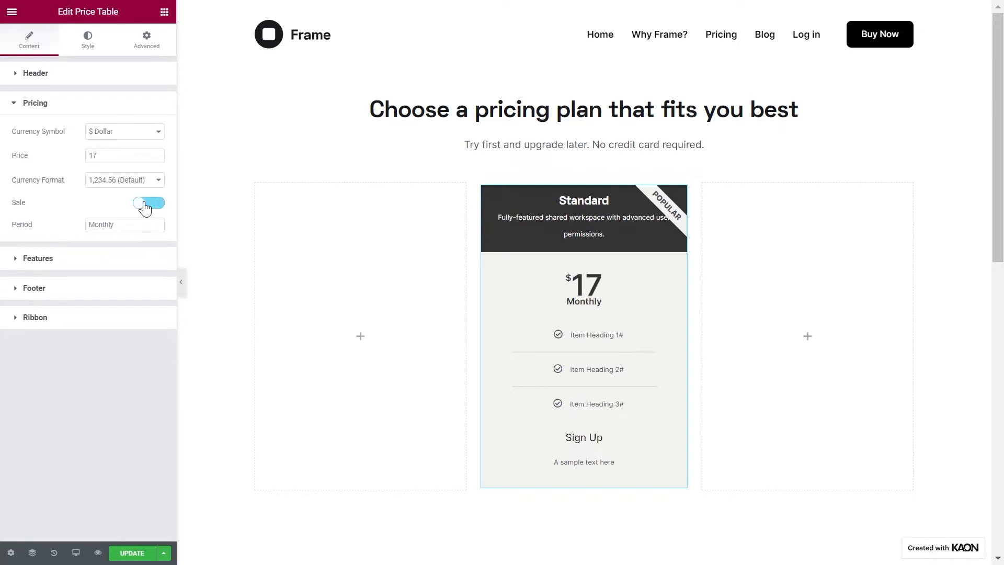
click(146, 225)
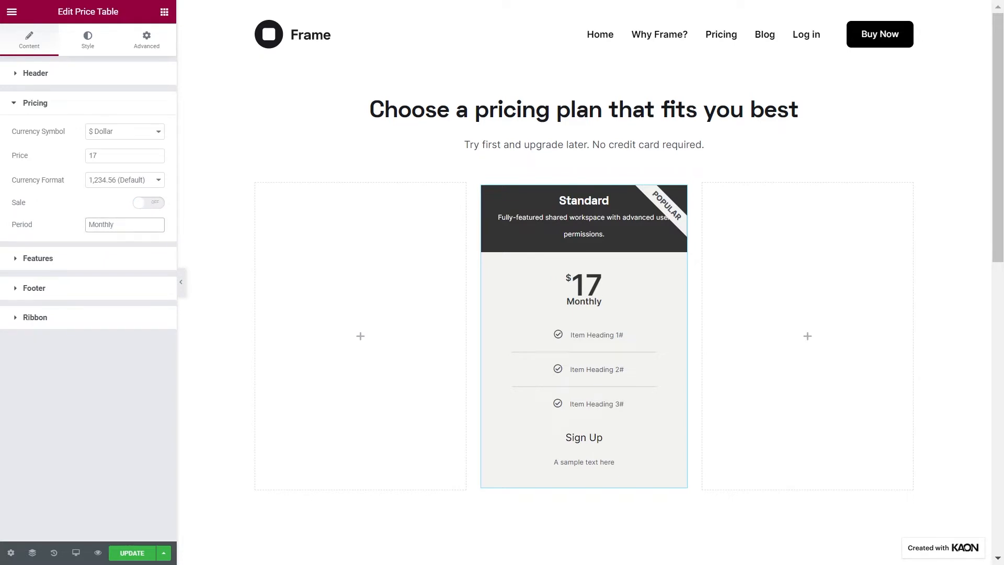
Change the text of the first feature item to "Unlimited Projects"
click(123, 260)
click(87, 181)
triple_click(121, 198)
text(Unlimited Projects)
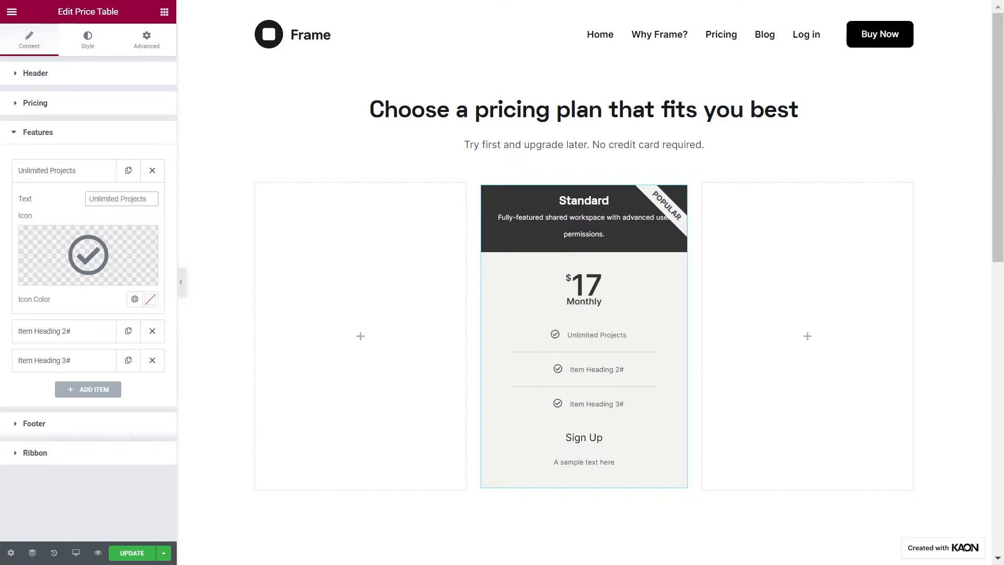
Replace the "Unlimited Projects" feature's icon with the plain "Check 1" icon from the icon library
click(63, 276)
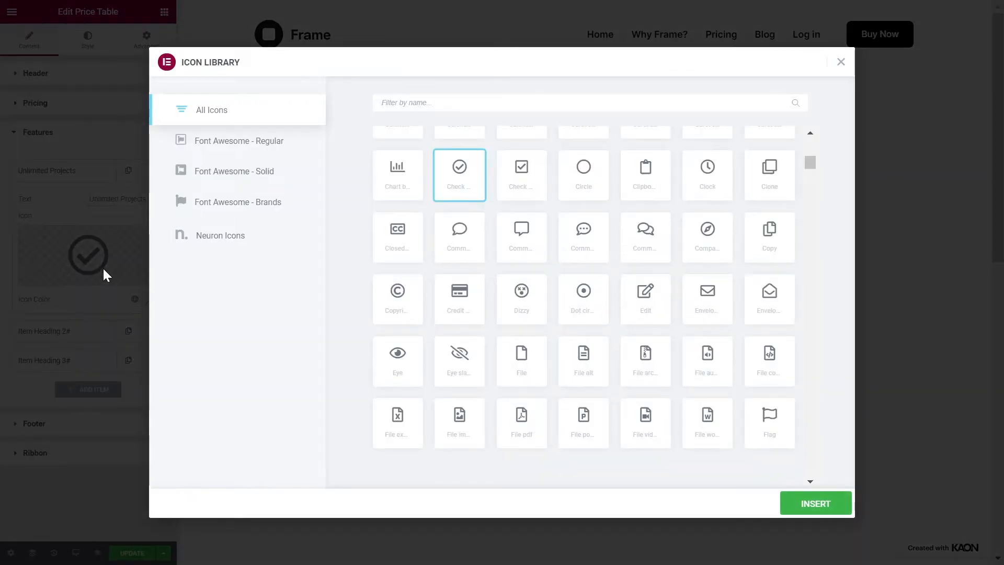
text(check)
click(418, 179)
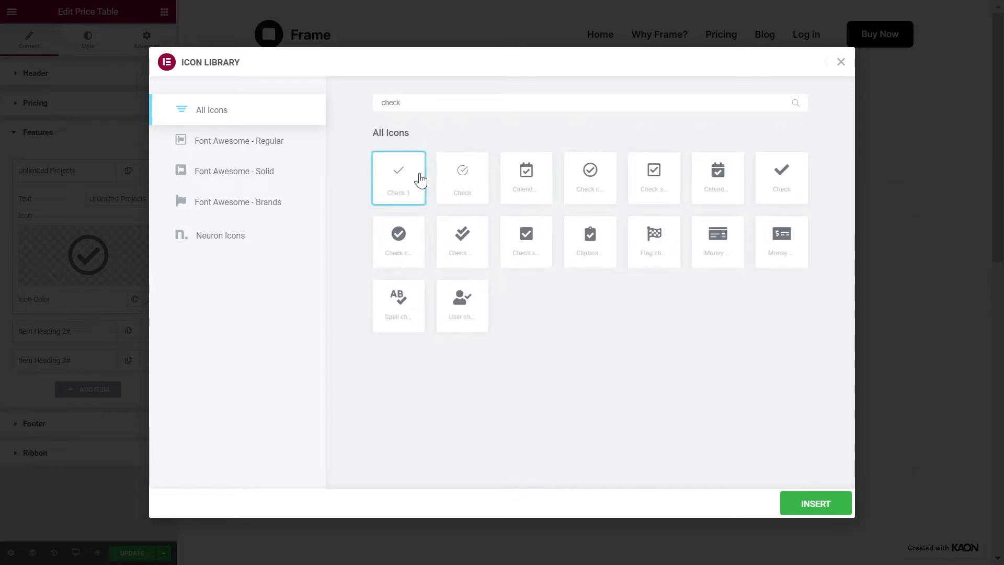
click(790, 503)
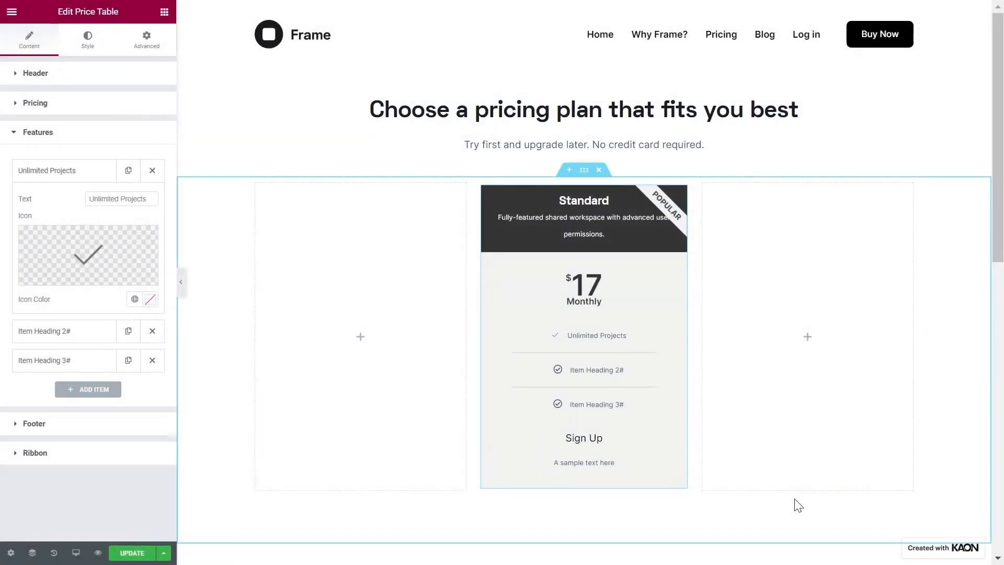
click(100, 172)
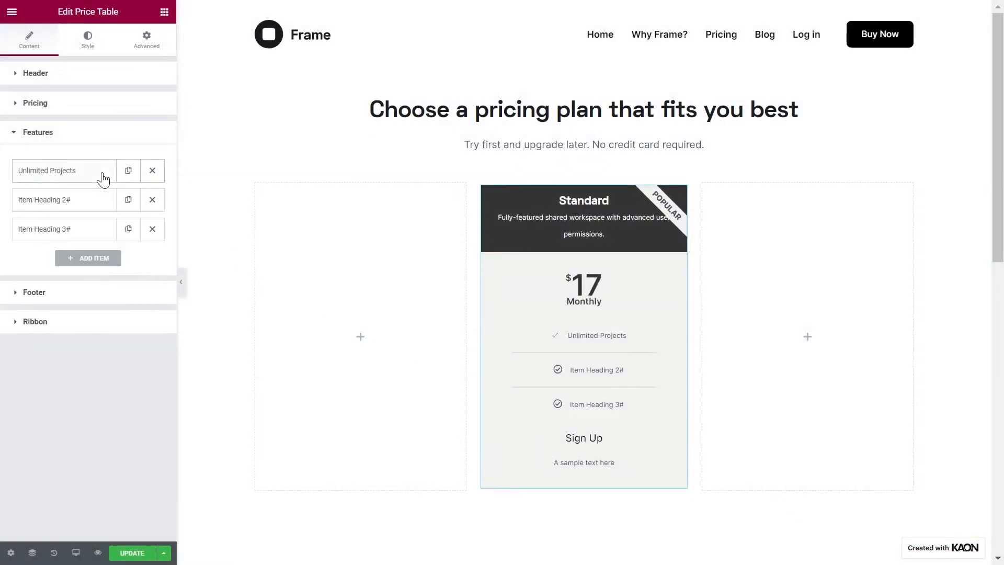
Delete the two placeholder feature items and duplicate "Unlimited Projects" until the list has five items
click(152, 200)
click(152, 200)
click(130, 175)
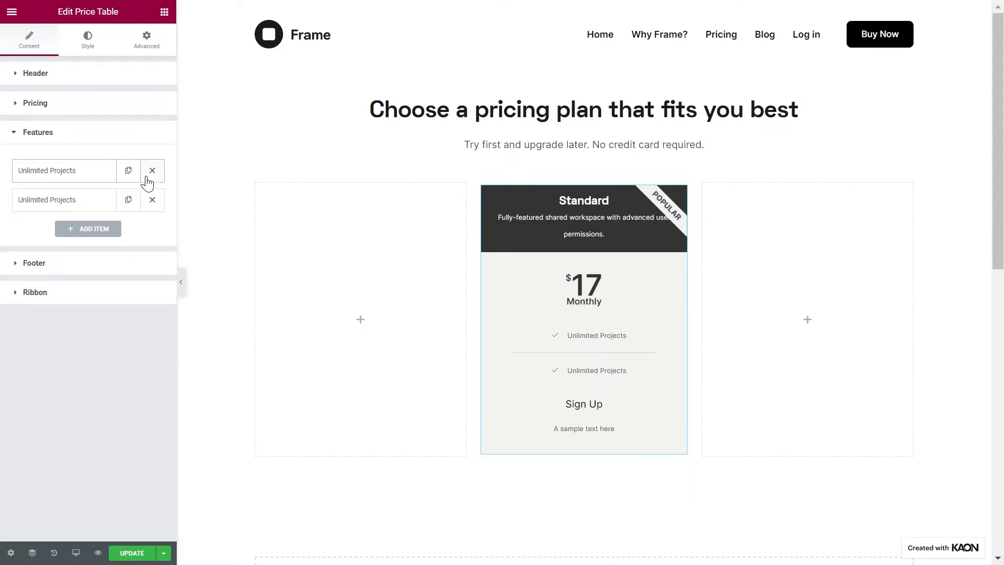
click(131, 178)
click(131, 178)
click(131, 178)
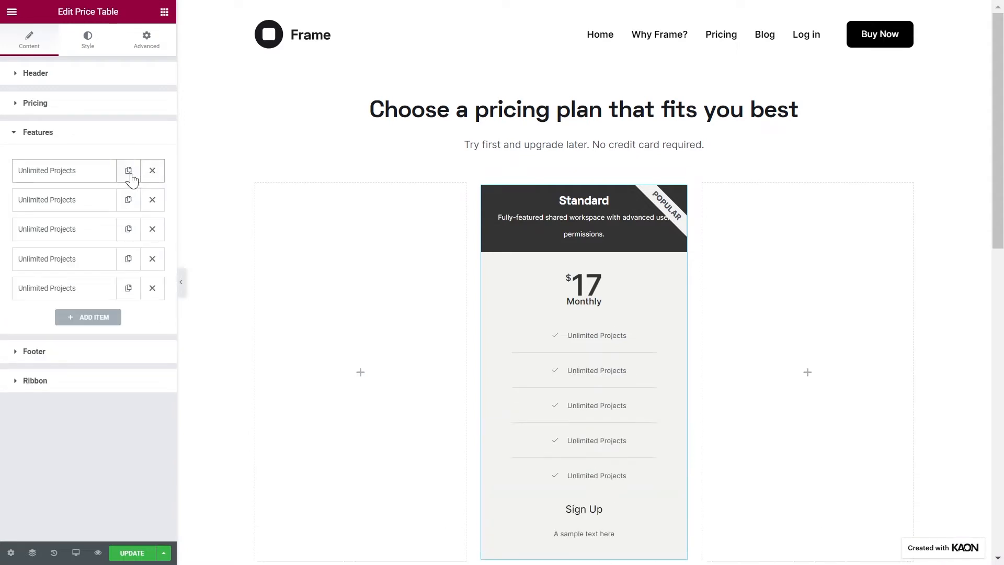
Change the second feature's text to "Group call with up to 3 people"
click(101, 199)
triple_click(123, 228)
text(Gro)
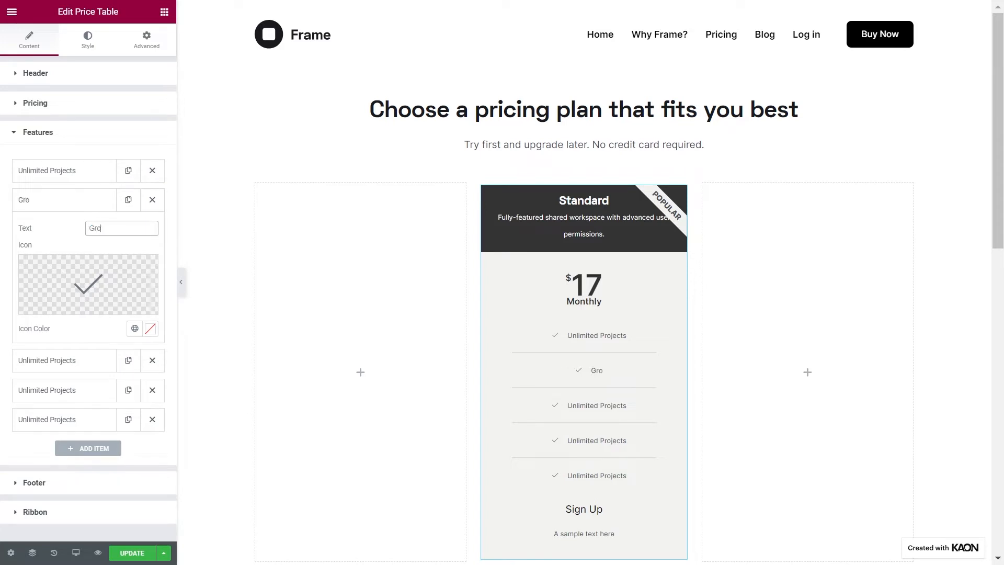
text(up call with up to 3 people)
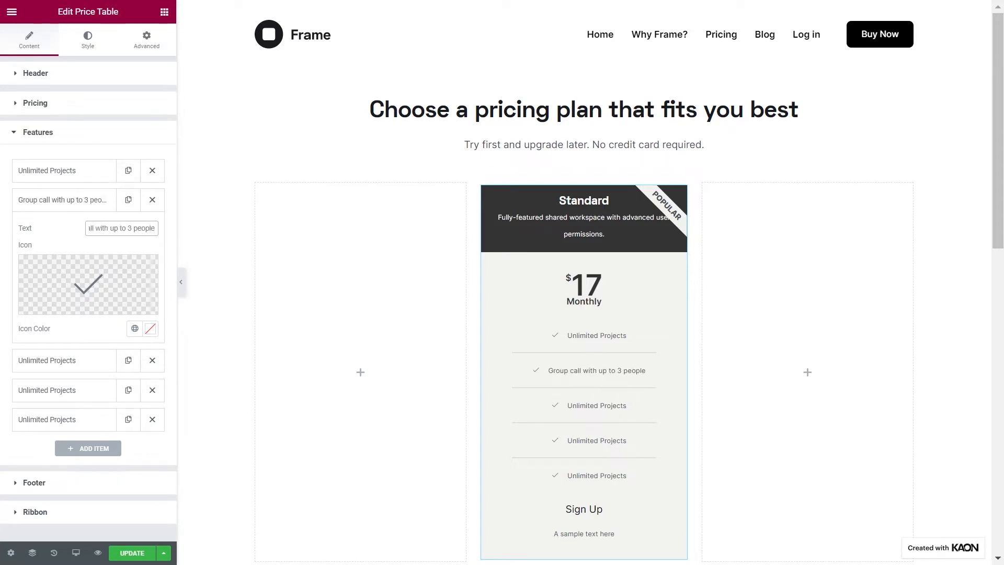
click(92, 199)
Change the third feature's text to "Store data with 56 GB storage"
click(92, 228)
triple_click(122, 257)
text(Store data with 56 GB storage)
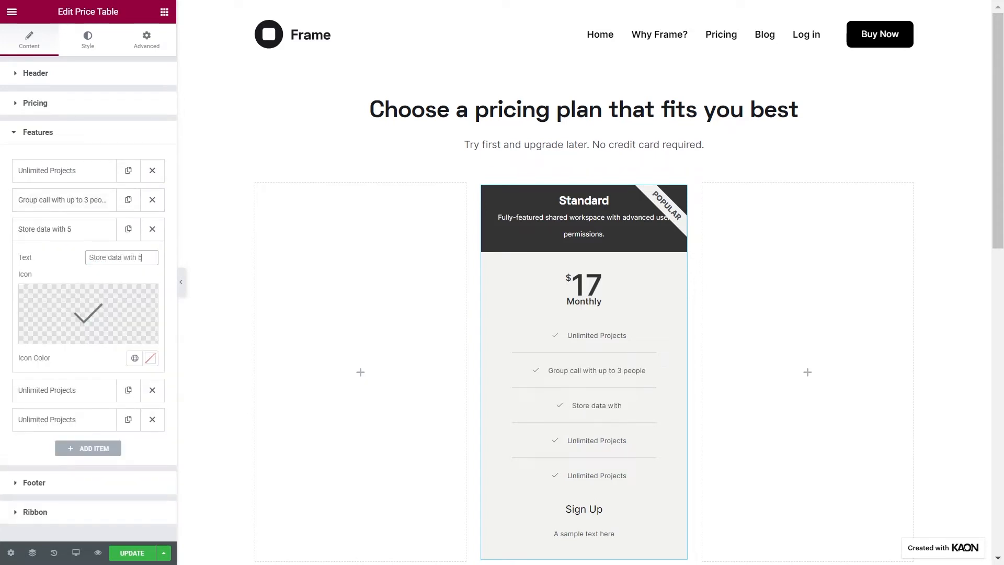
click(92, 230)
Change the fourth feature's text to "Customer Support 24/7"
click(91, 259)
triple_click(122, 287)
text(Customer Support 24/7)
click(81, 259)
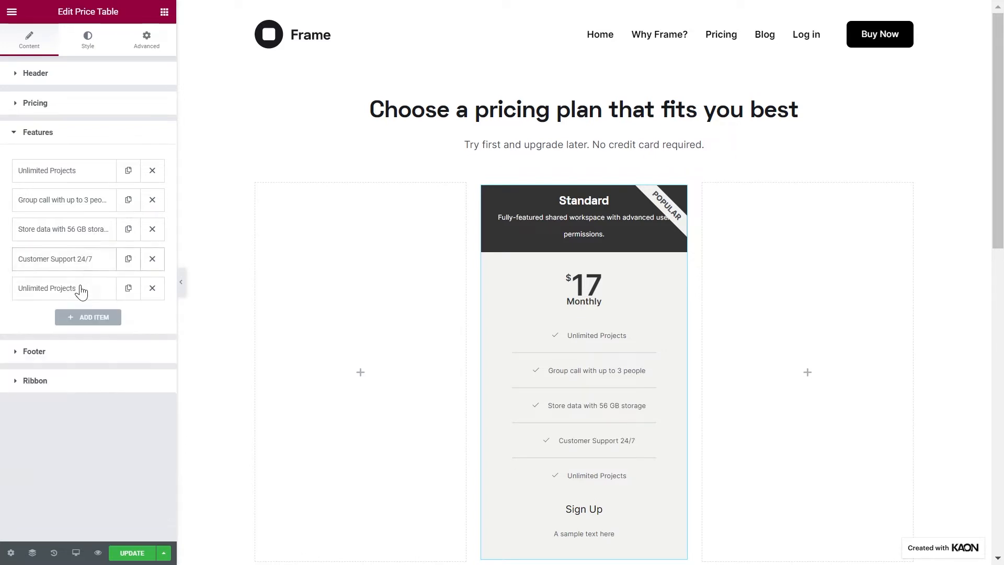
Change the fifth feature's text to "Create messages"
click(83, 288)
triple_click(122, 316)
text(Create messages)
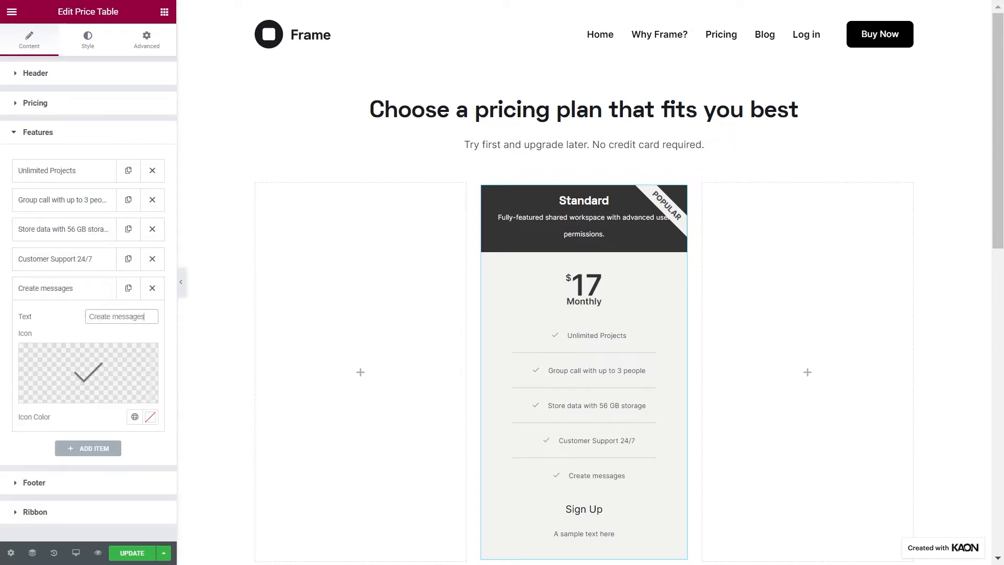
click(86, 292)
Set the price table's footer button text to "Get Started"
click(87, 352)
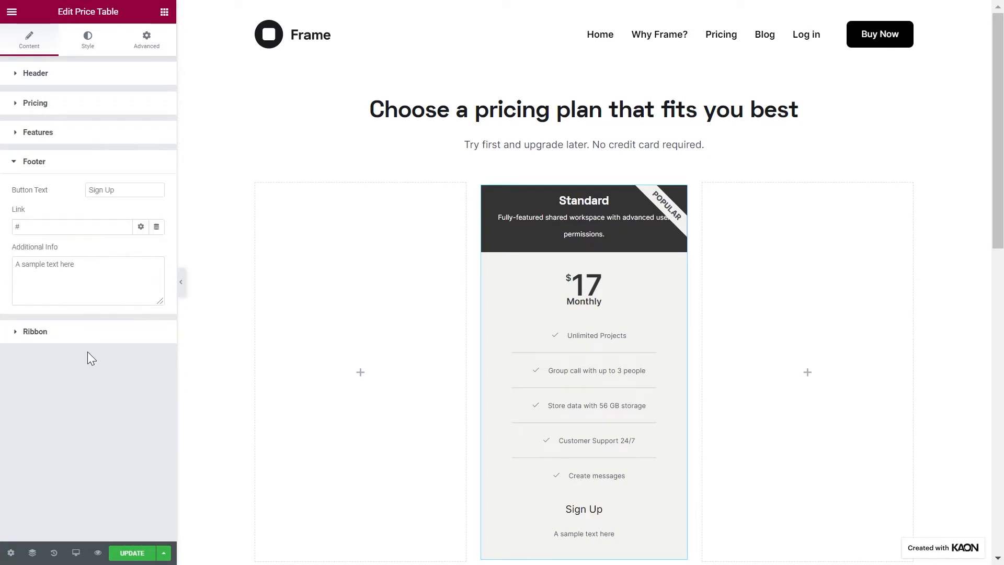
click(134, 191)
key(ctrl+a)
text(Get Started)
click(79, 227)
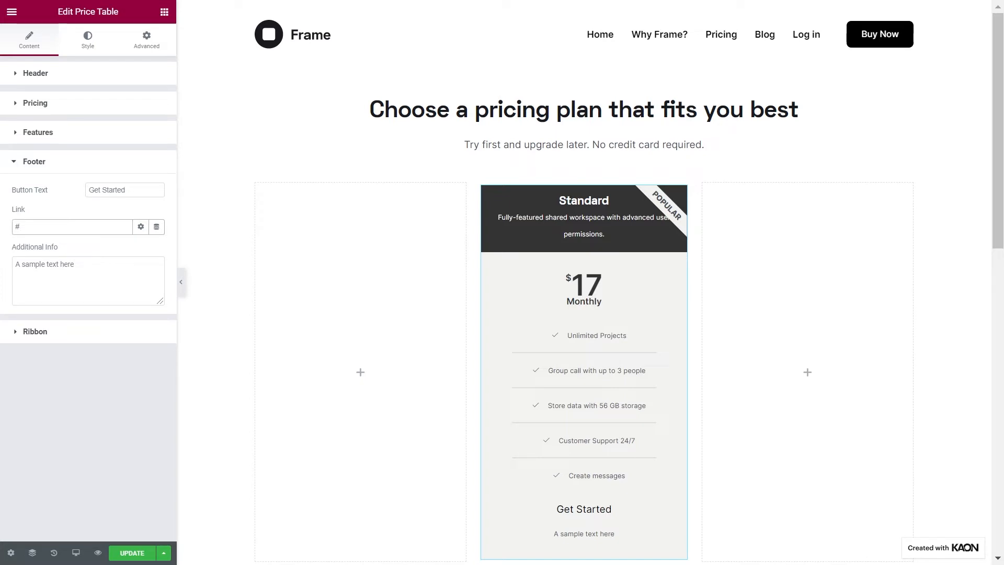
Replace the footer's additional info with or <a href="#"><span style="text-decoration: underline">see more features</span></a>
click(112, 275)
key(ctrl+a)
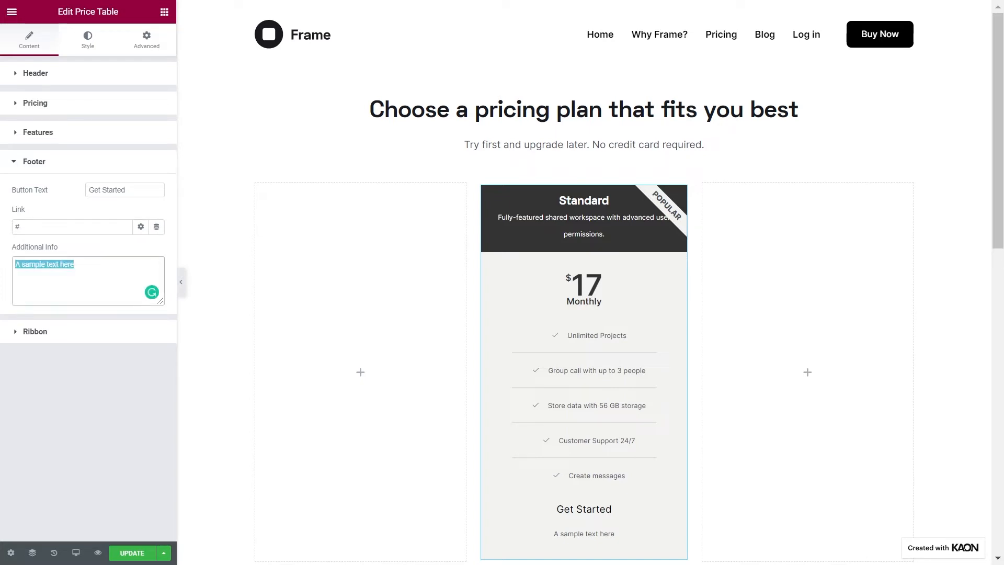
text(or <a href="#"><span style="text-decoration: underline">see more features</span></a>)
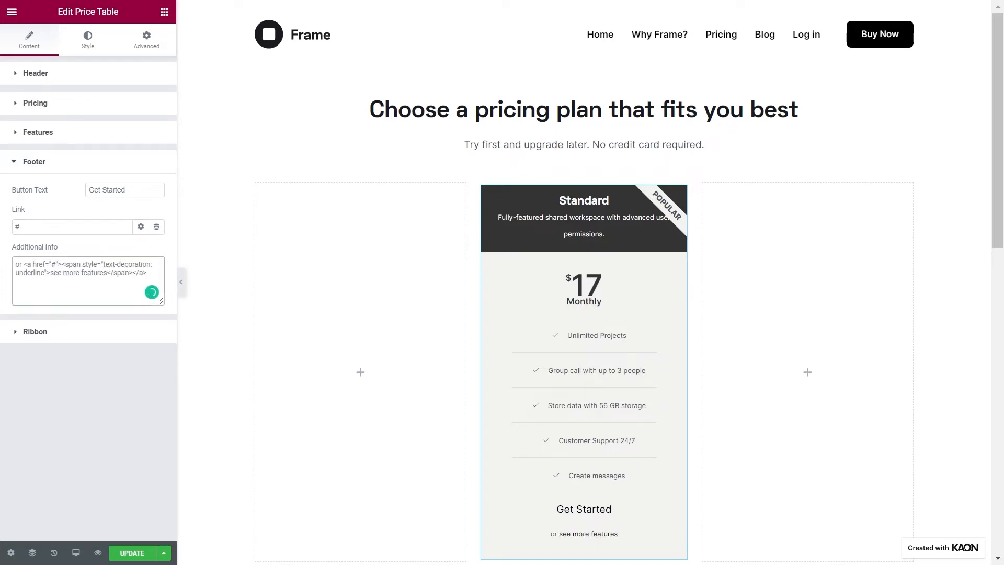
Try the Popular ribbon on the price table's left side and return it to the right side
click(109, 331)
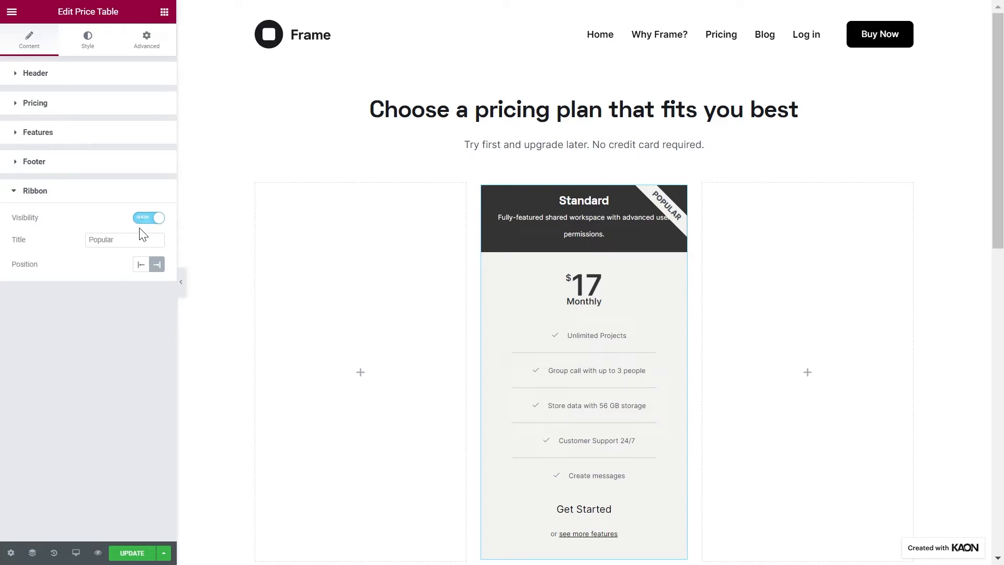
click(116, 239)
click(140, 264)
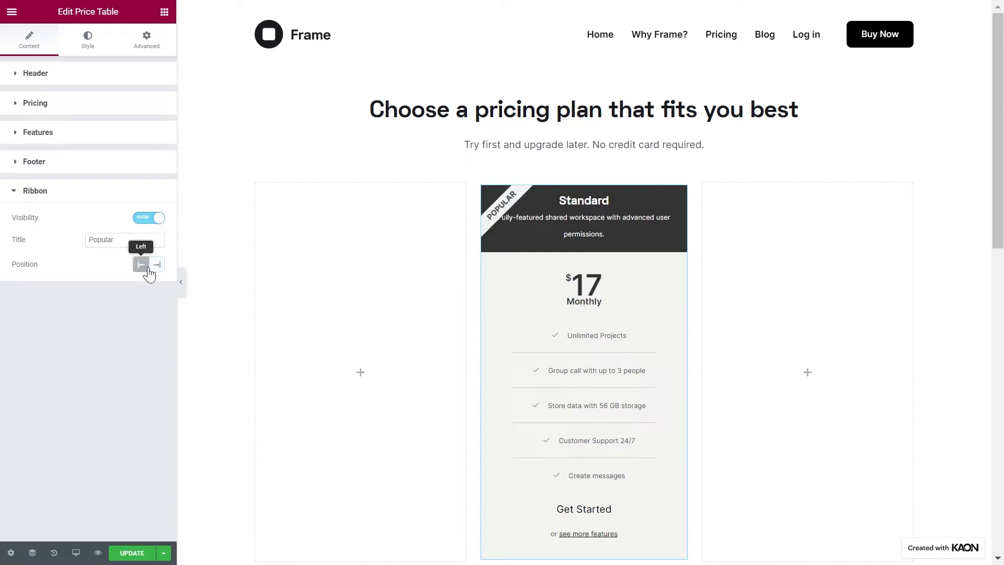
click(156, 265)
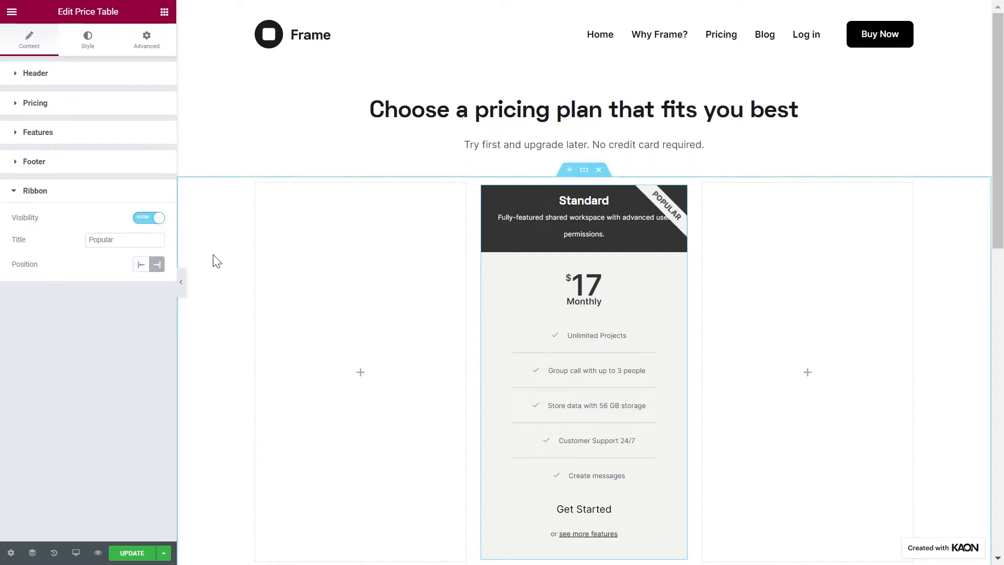
Style the price table's header with the global White background and 34 px padding on all sides
scroll(213, 260, down, 2)
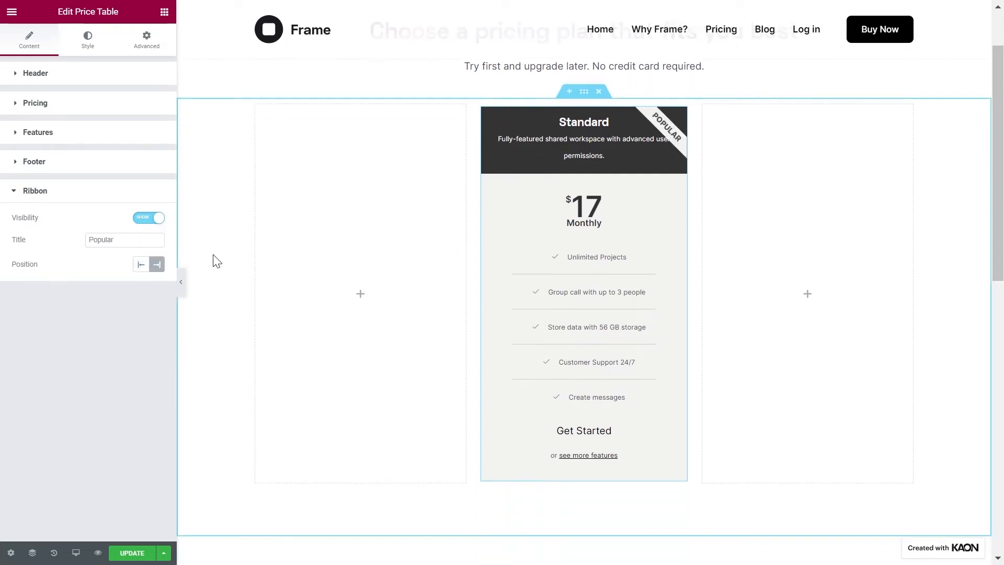
click(86, 49)
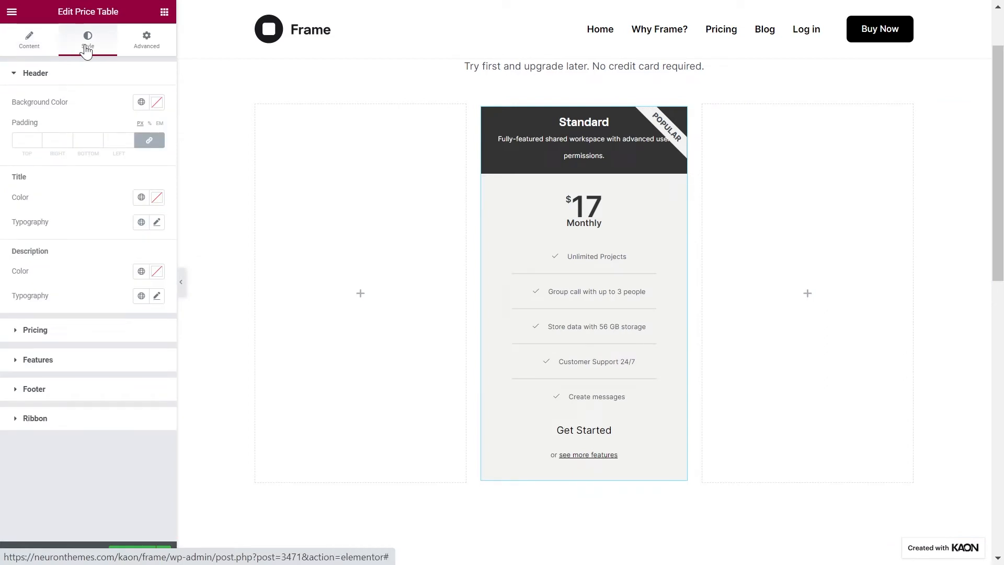
click(141, 102)
click(106, 279)
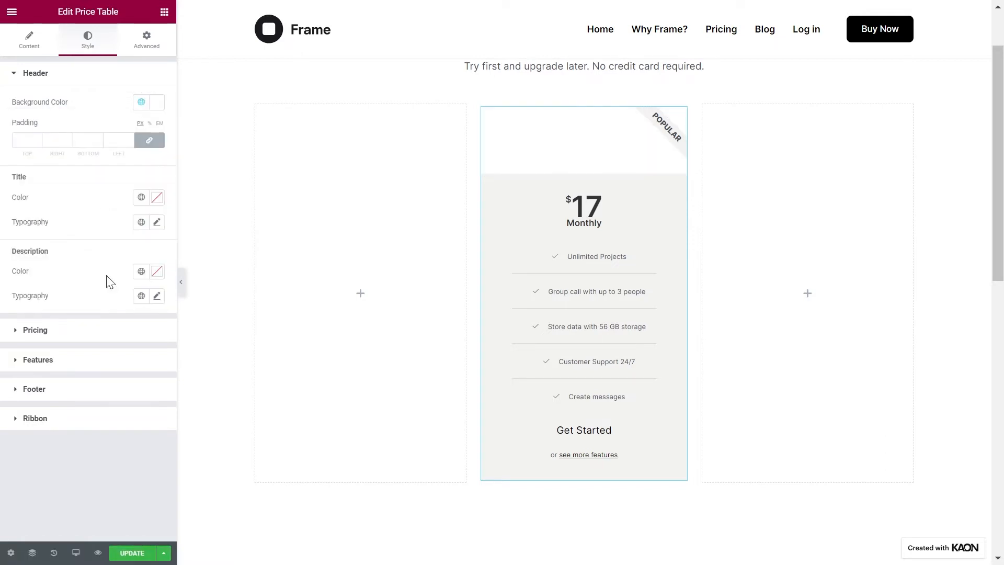
text(34)
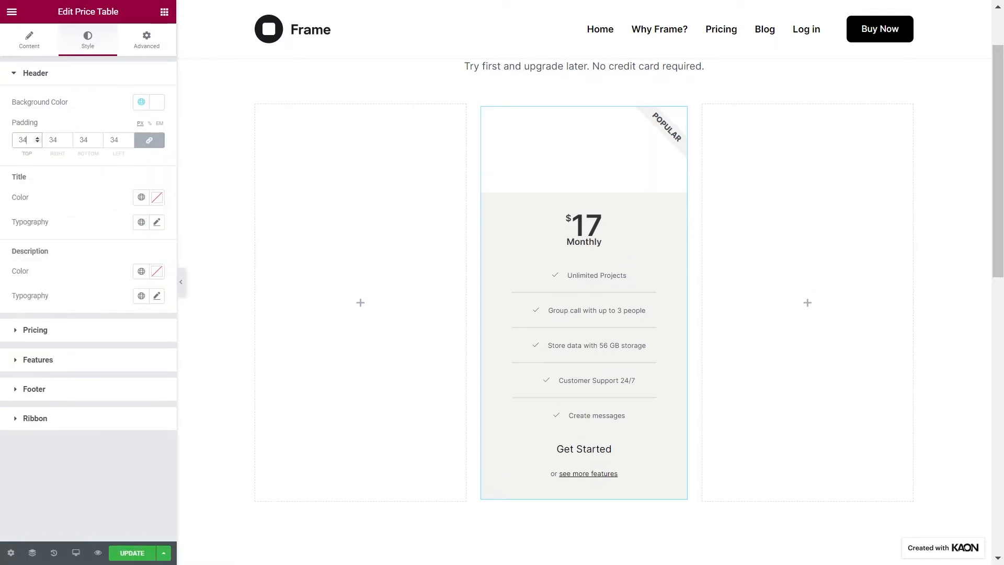
Set the header title's colour to global Primary and its typography to the Pricing Title global font
click(142, 197)
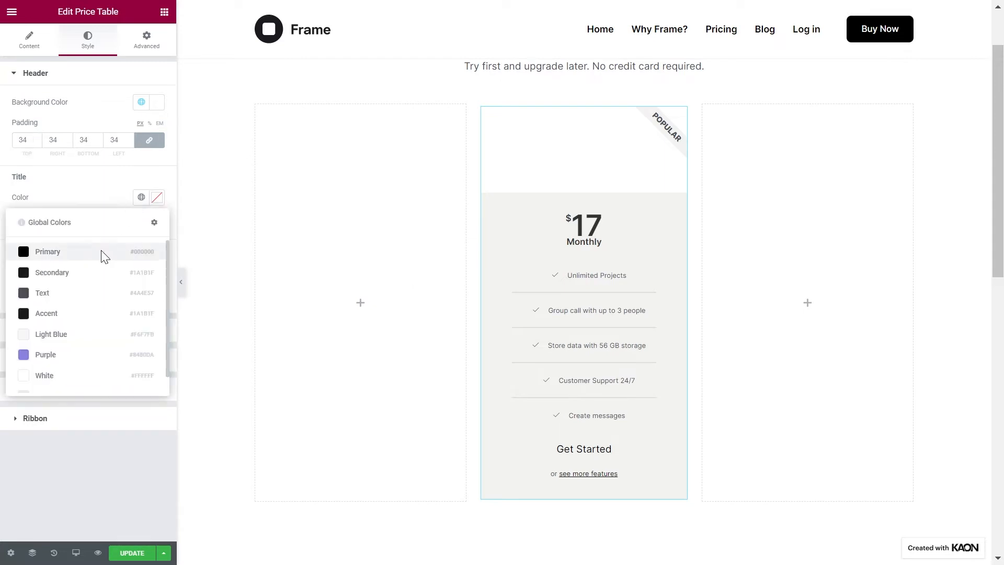
click(105, 256)
click(141, 222)
scroll(110, 293, down, 3)
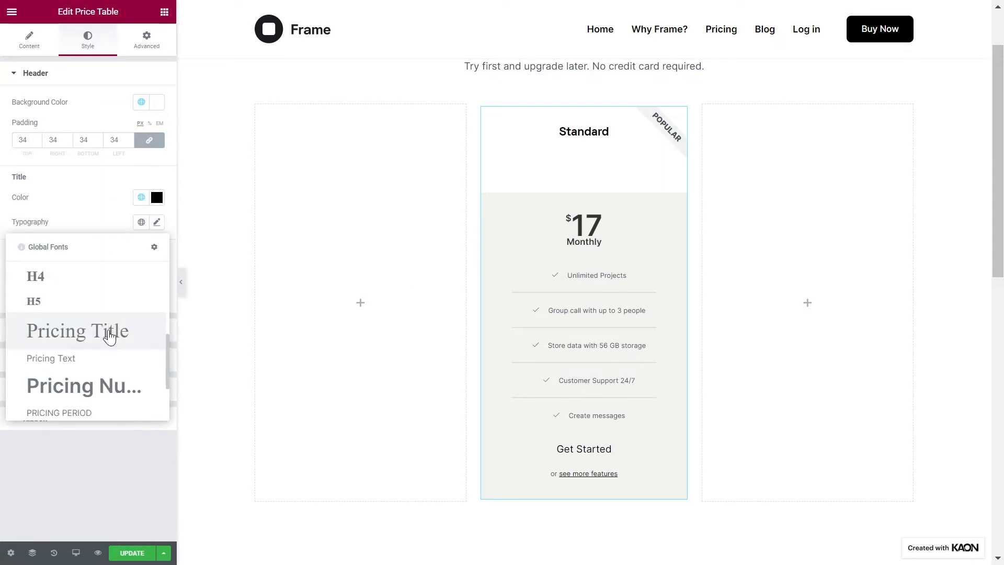
click(109, 335)
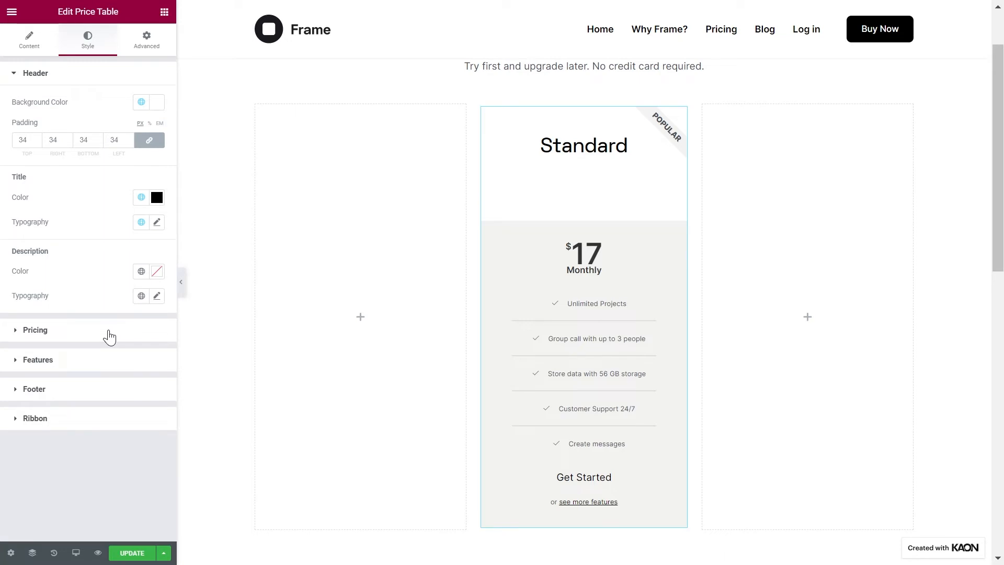
Set the header description's colour to global Text and its typography to the Pricing Text global font
click(141, 272)
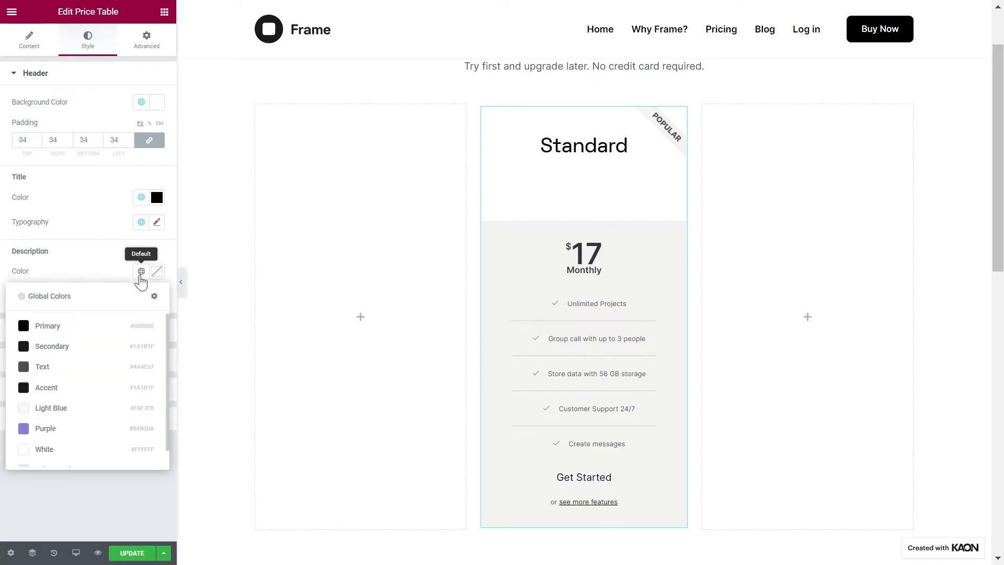
click(102, 367)
click(140, 296)
scroll(120, 381, down, 2)
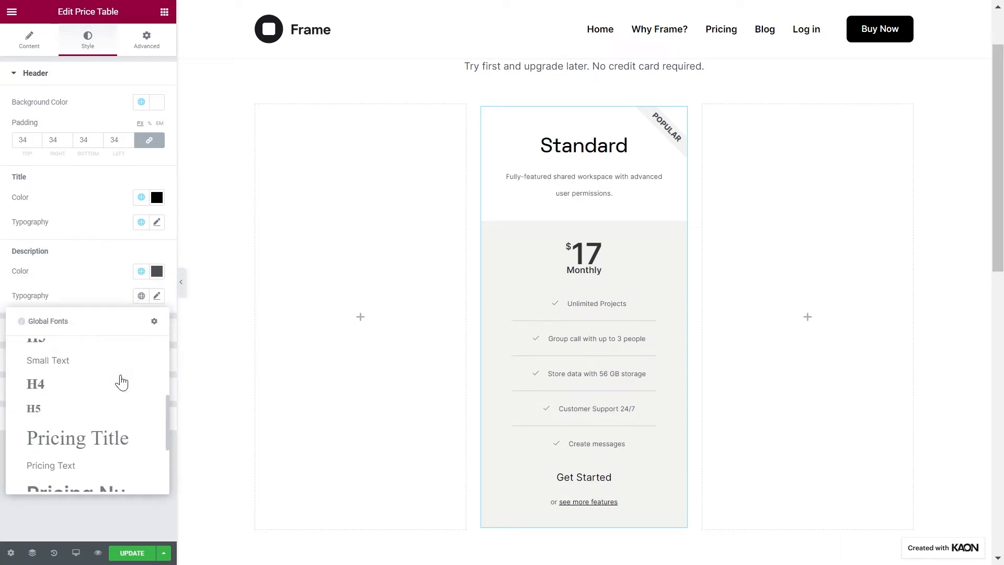
click(120, 464)
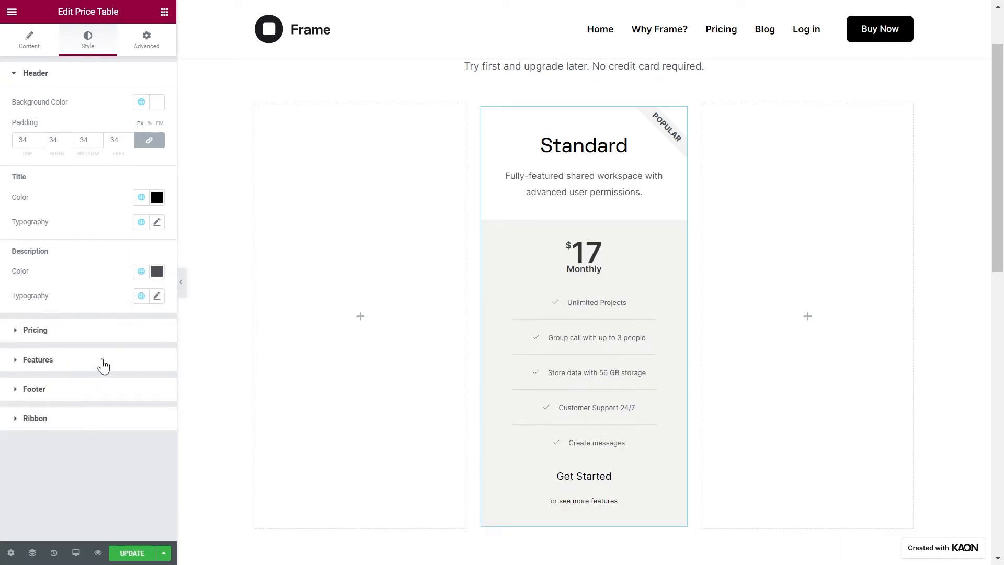
Set the pricing section's background to the global White colour
click(107, 332)
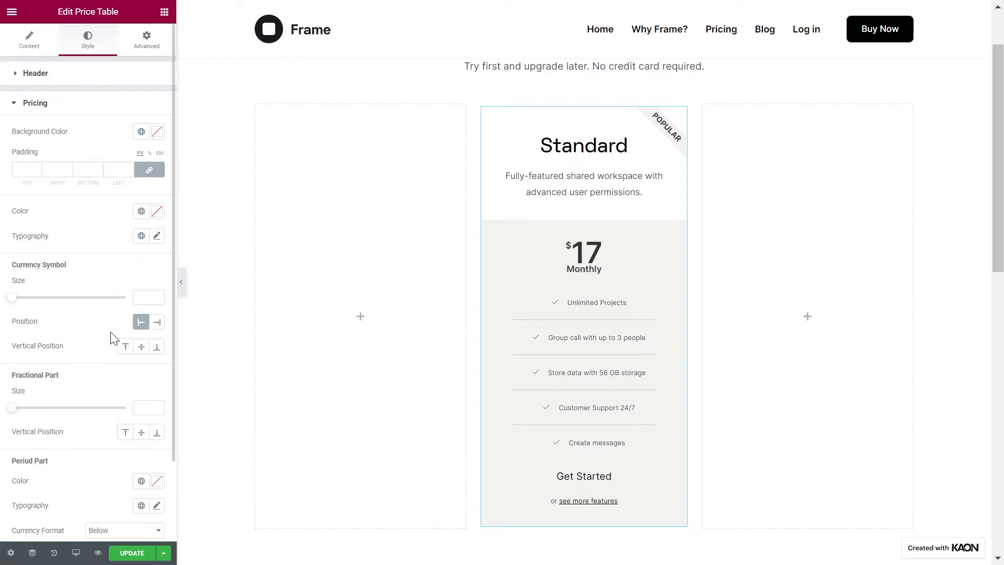
click(141, 131)
click(83, 311)
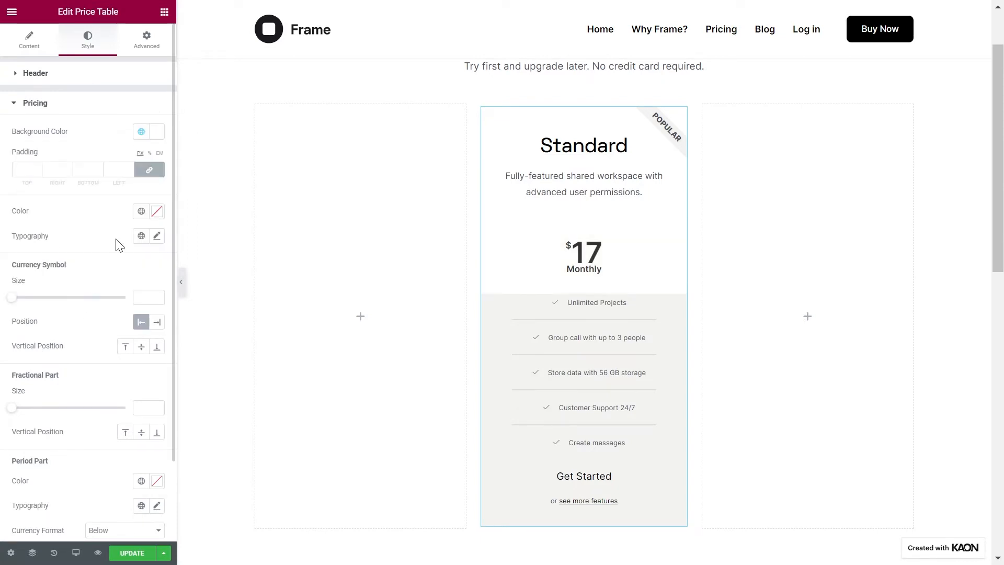
Unlink the pricing section's padding and set it to 24 top, 64 right, 34 bottom and 64 left, in px
click(149, 170)
click(23, 170)
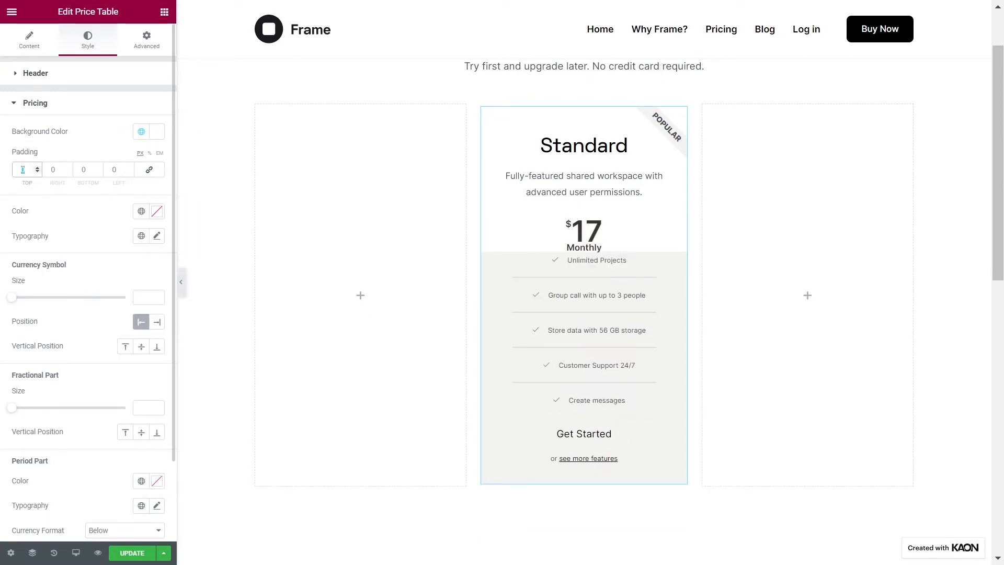
text(24)
key(Tab)
text(64)
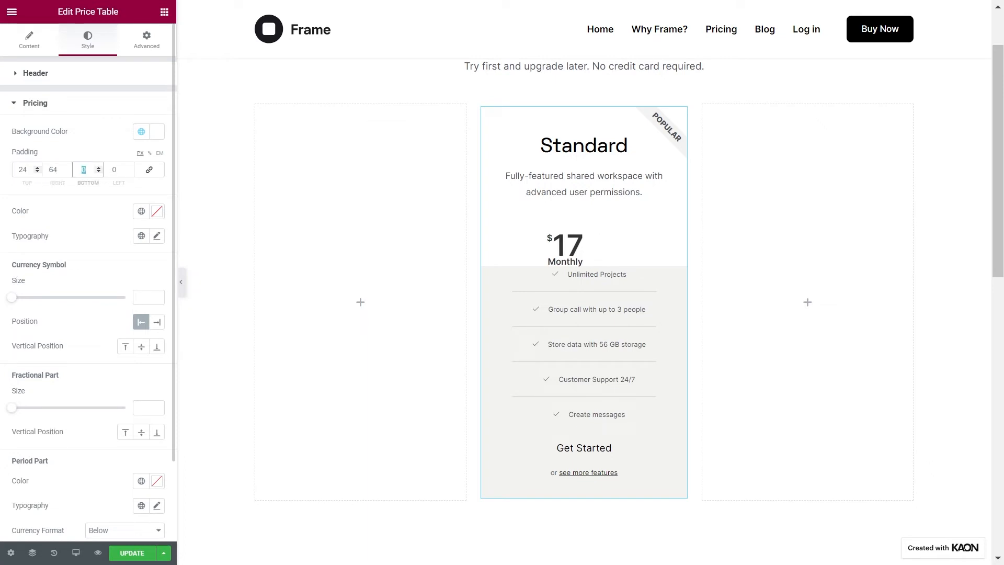
key(Tab)
text(34)
key(Tab)
text(64)
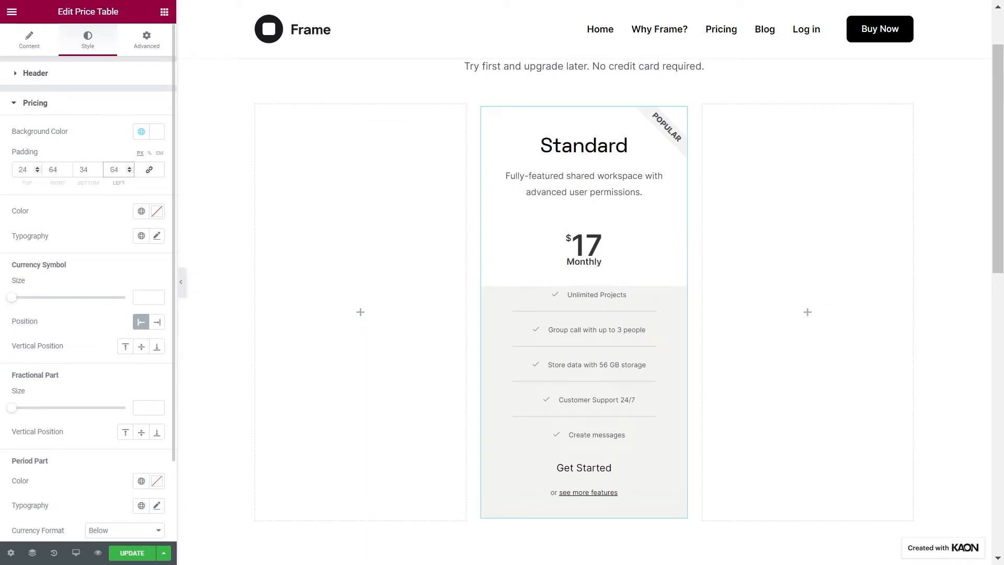
Set the price's colour to global Primary and its typography to the "Pricing Nu..." global font
click(142, 211)
click(96, 271)
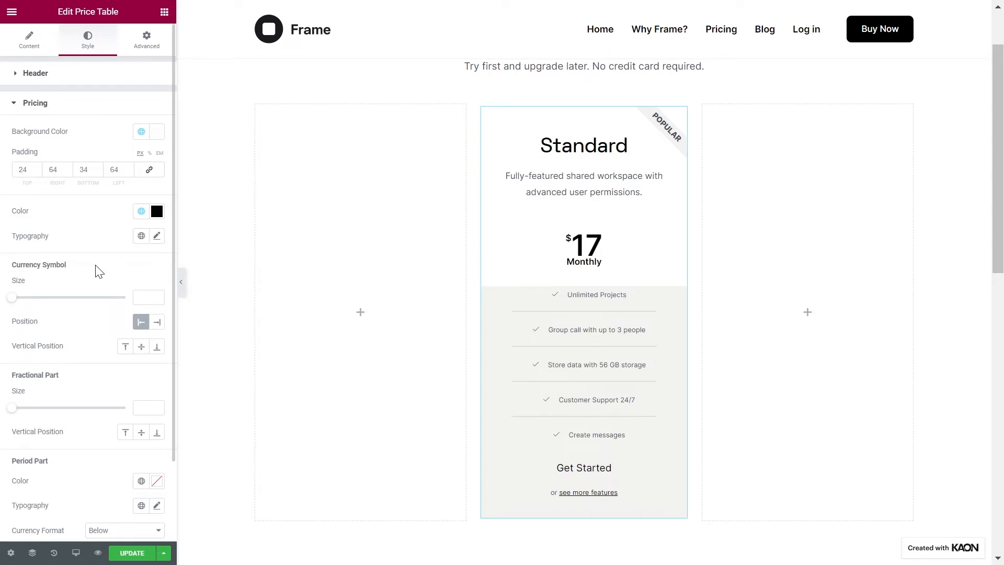
click(142, 236)
scroll(108, 309, down, 5)
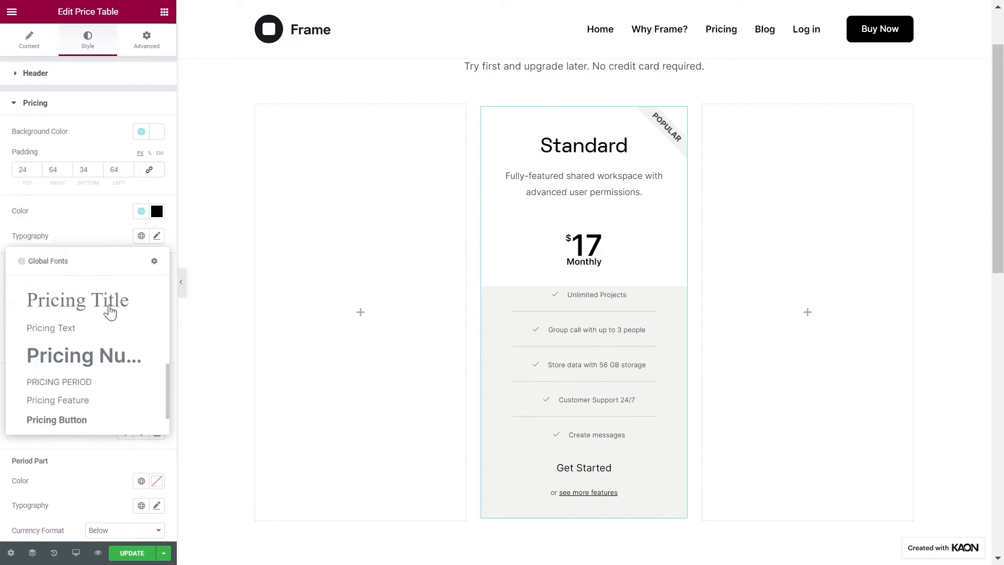
click(112, 361)
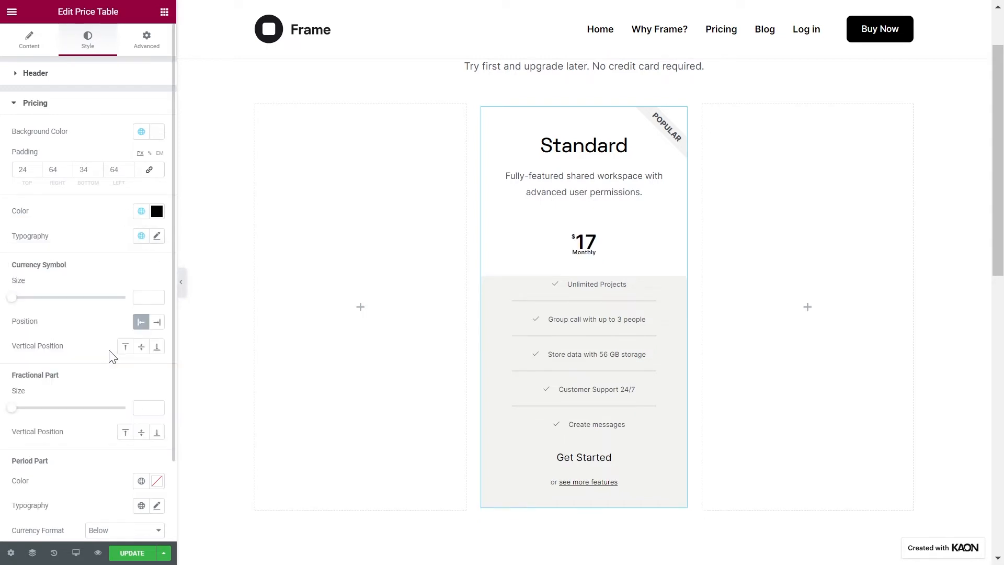
Set the currency symbol's size to 30, its position to Right and its vertical position to Top
click(142, 297)
text(30)
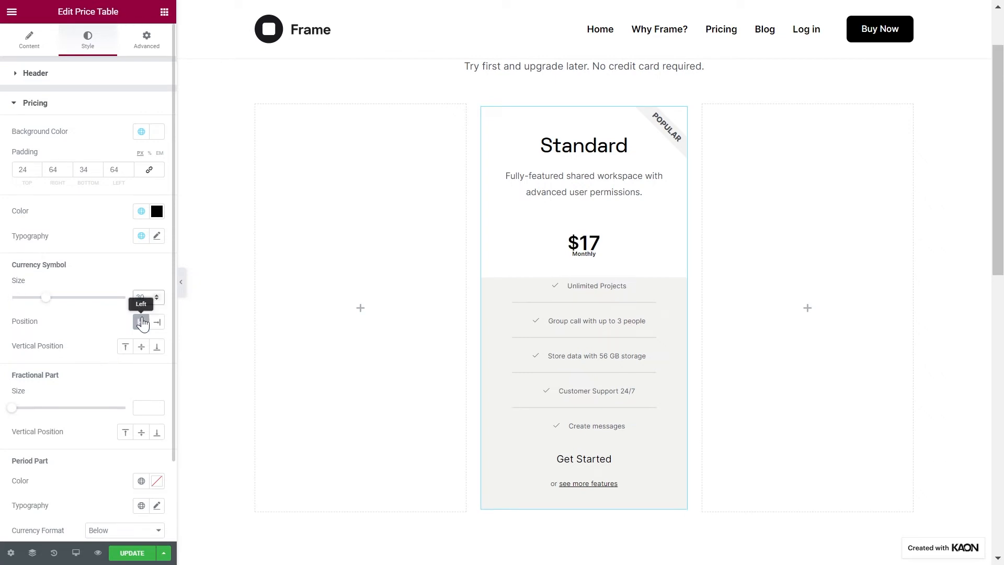
click(157, 323)
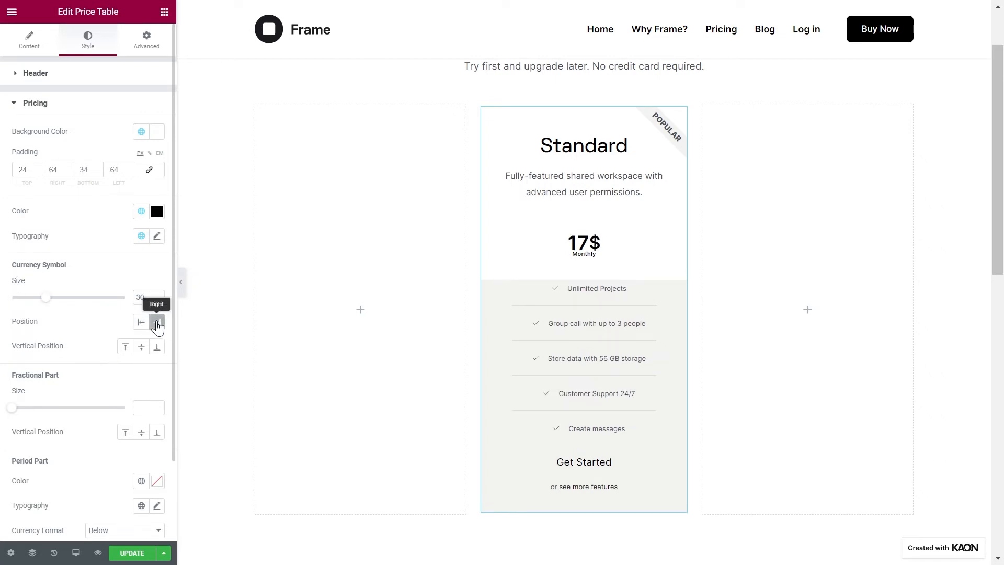
click(123, 349)
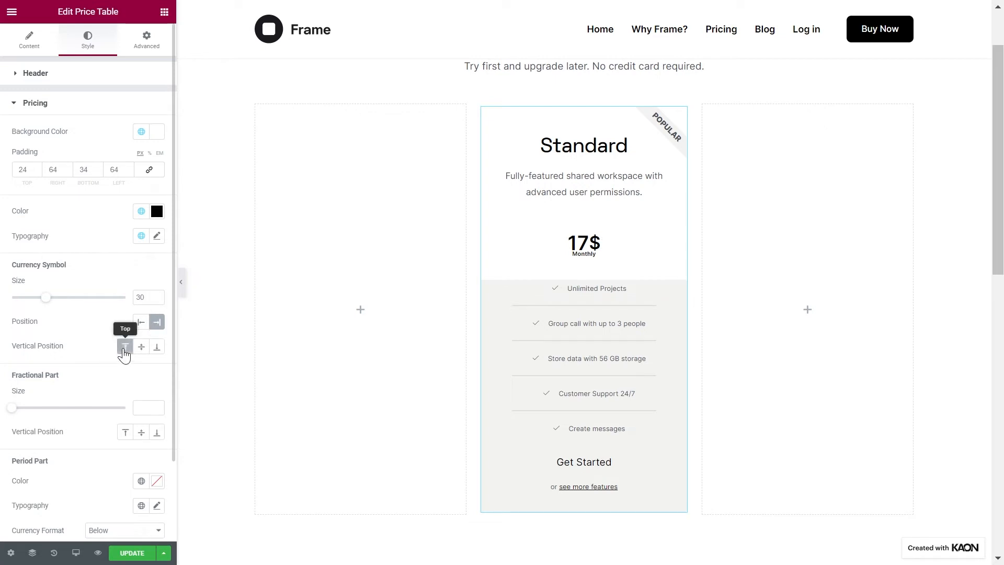
Set the period part's colour to global Text and typography to Pricing Period, keeping the currency format at Below
scroll(120, 376, down, 2)
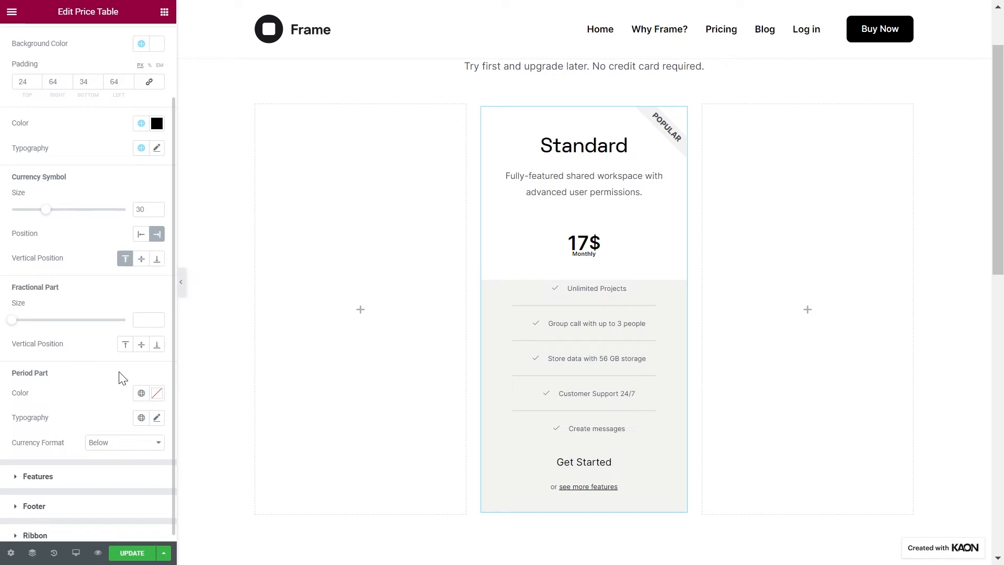
click(141, 393)
click(87, 289)
click(141, 417)
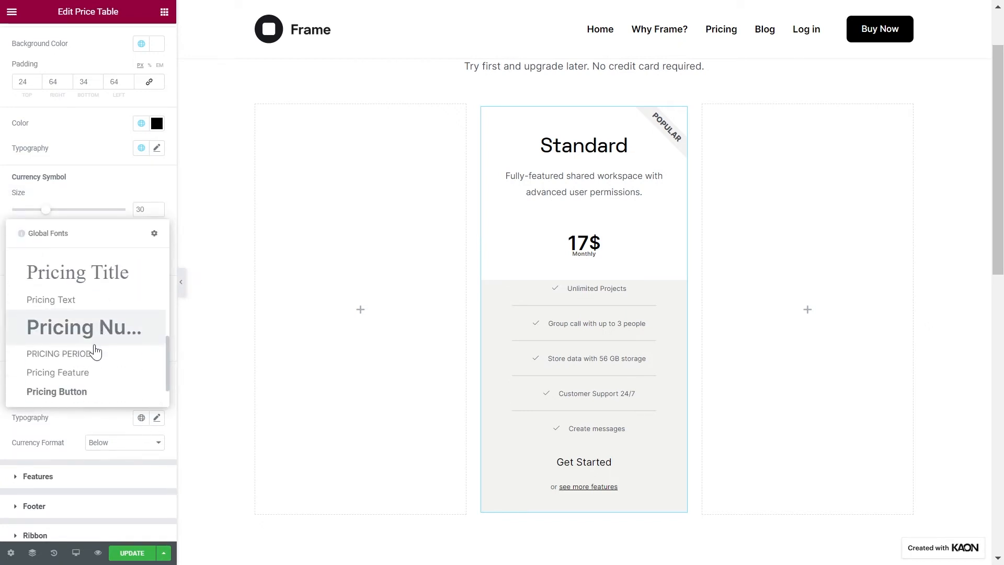
click(92, 354)
click(112, 444)
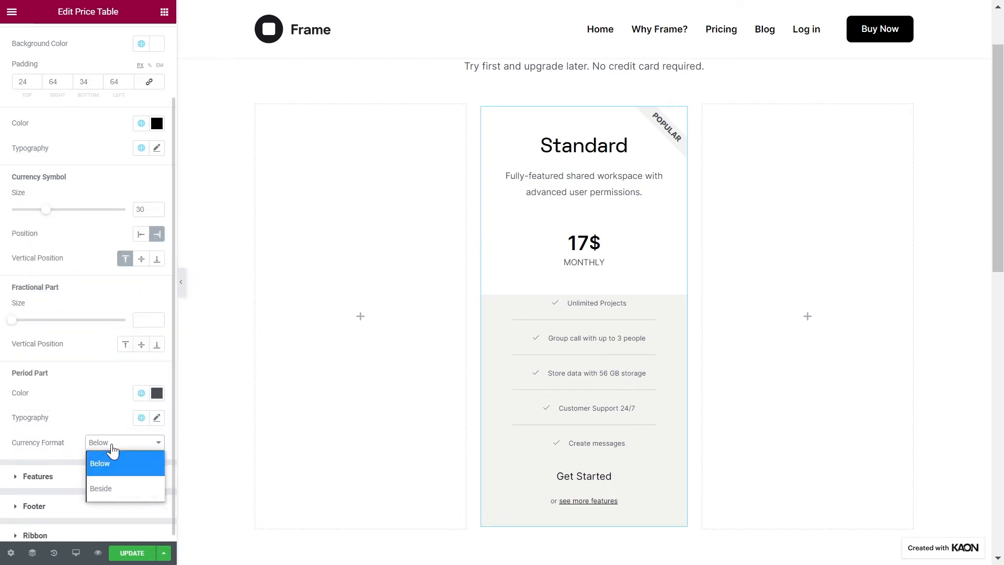
click(103, 474)
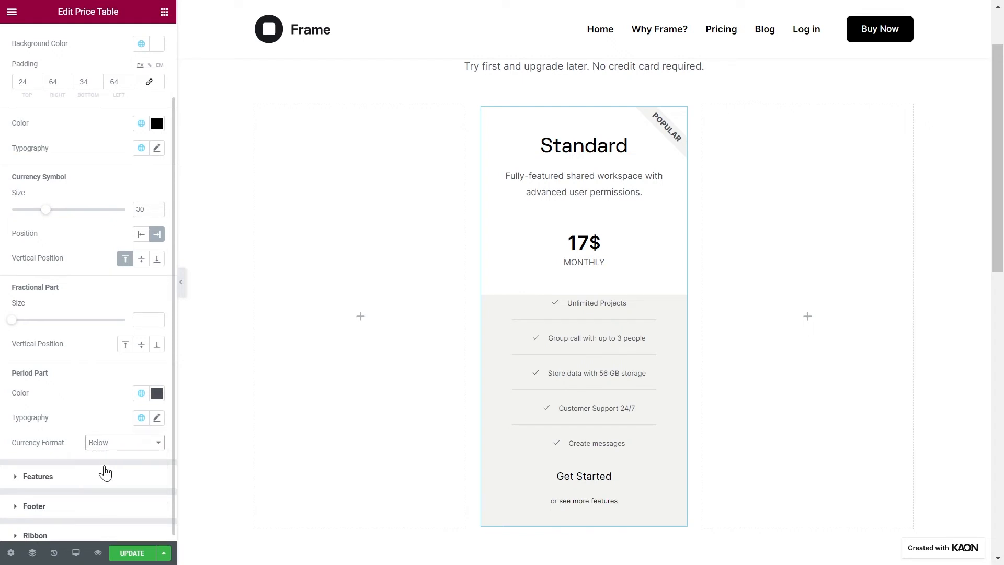
Set the features section's background to the global White colour
click(38, 476)
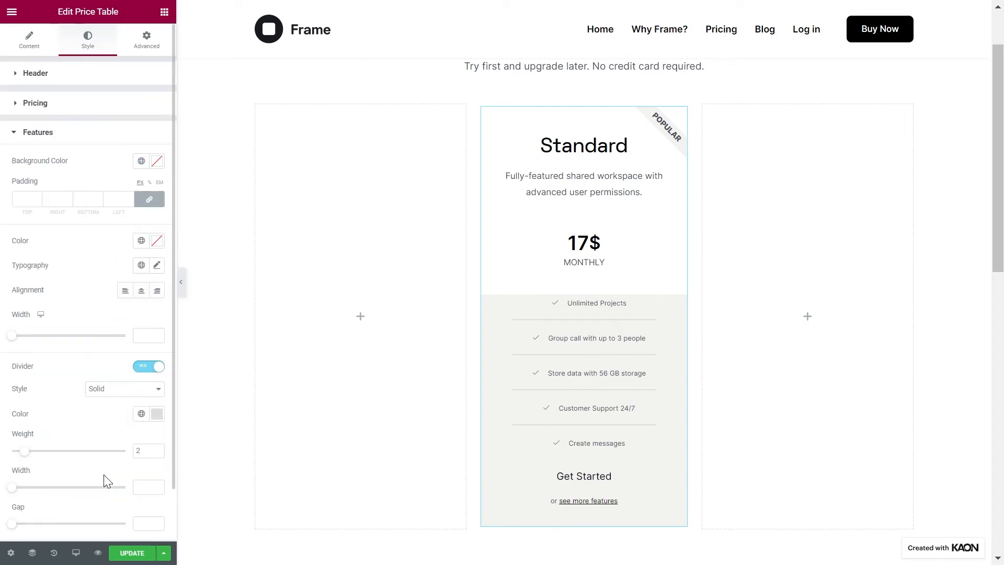
click(142, 161)
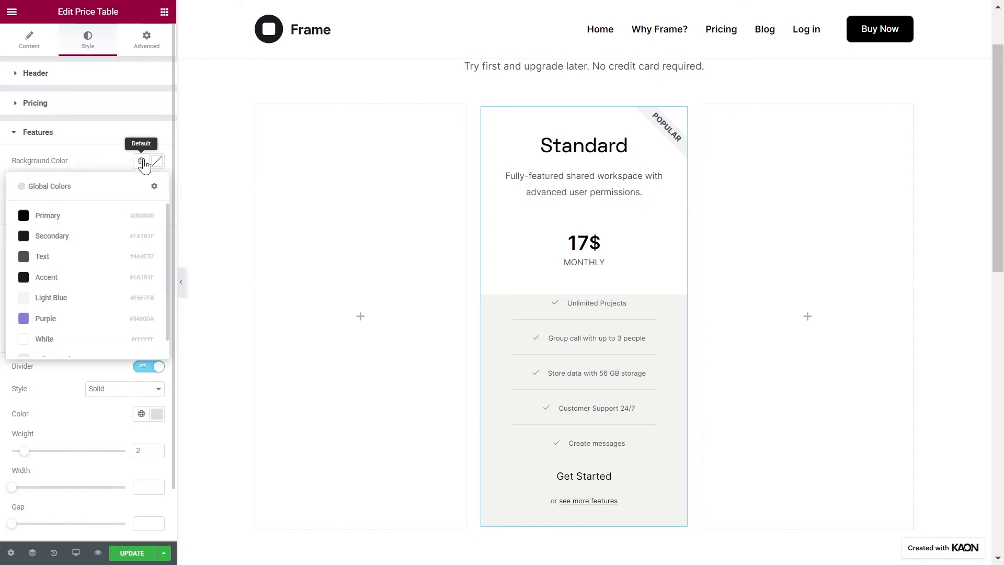
click(101, 339)
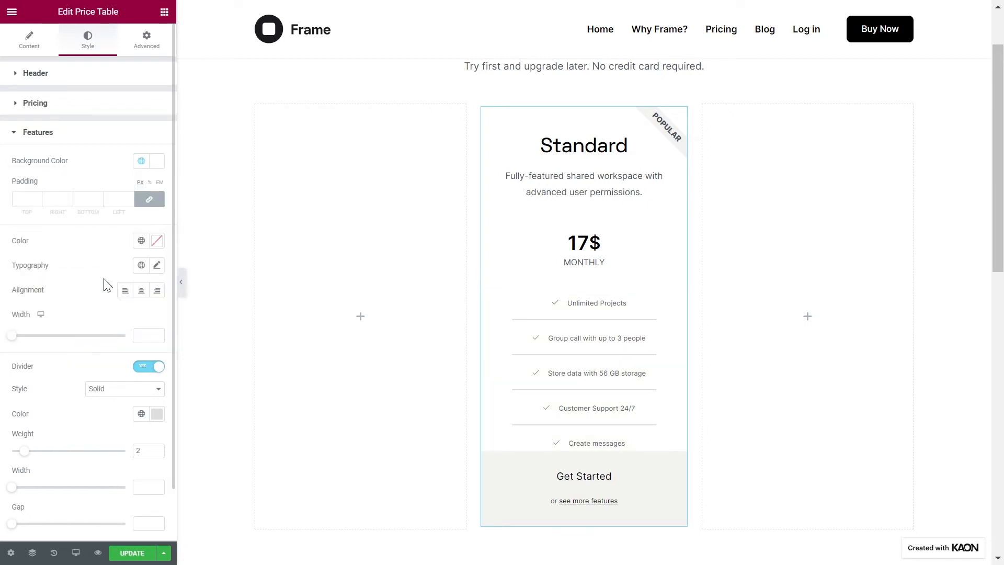
Set the features section's padding to 24 top, 34 right, 64 bottom and 34 left, in pixels
click(24, 199)
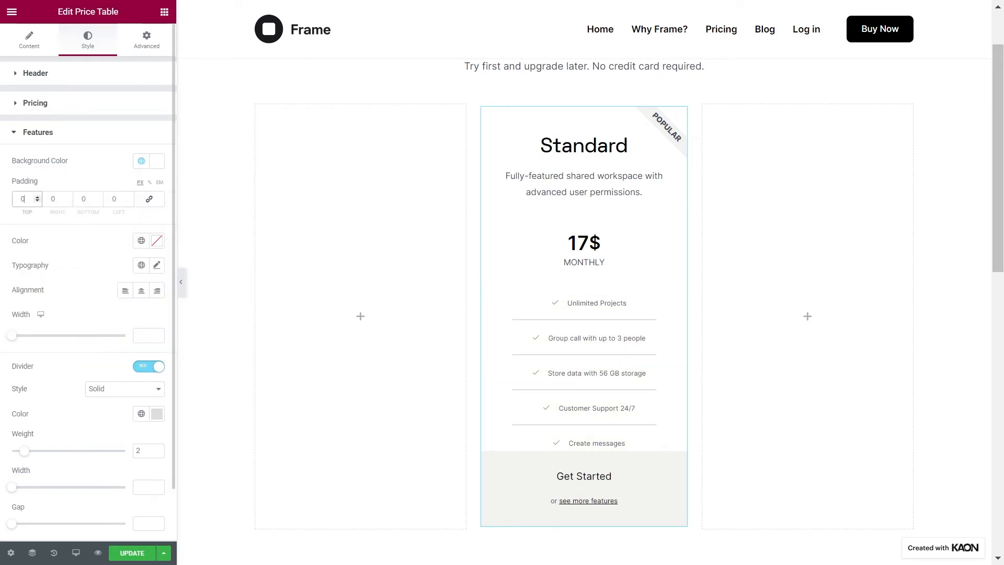
text(24)
key(Tab)
text(34)
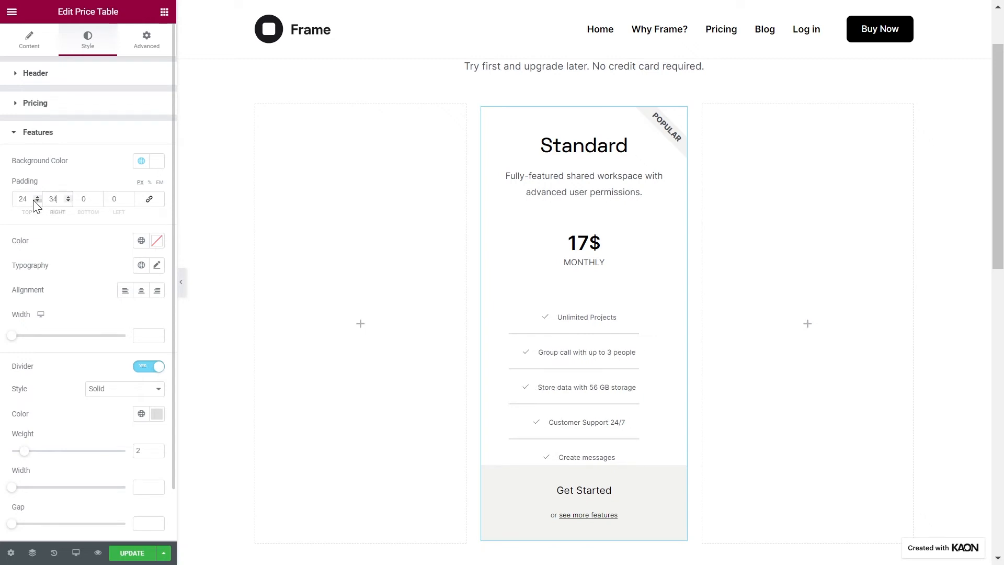
key(Tab)
text(64)
key(Tab)
text(34)
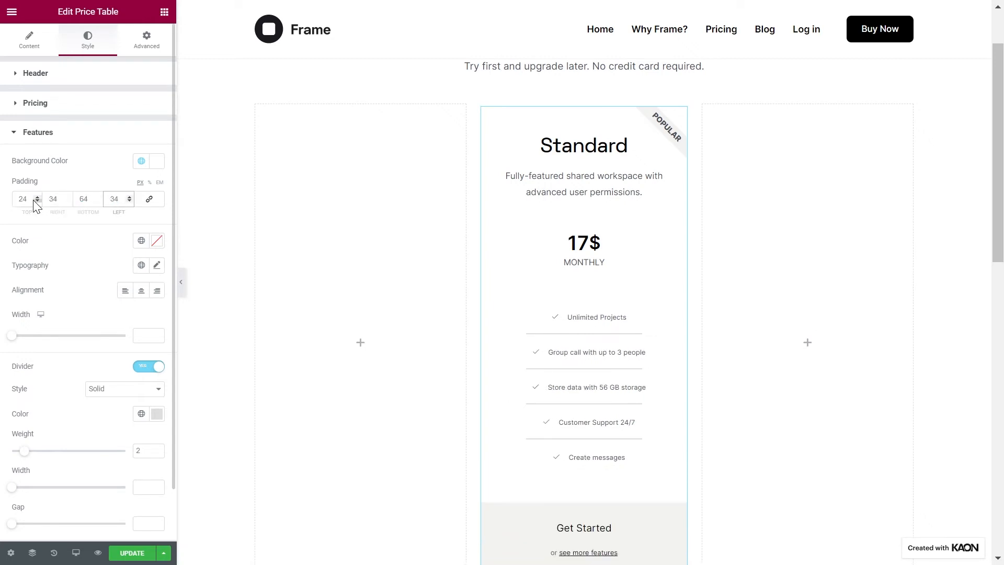
Set the features' colour to global Text and their typography to the Pricing Feature global font
click(140, 241)
click(97, 336)
click(141, 265)
scroll(101, 338, down, 5)
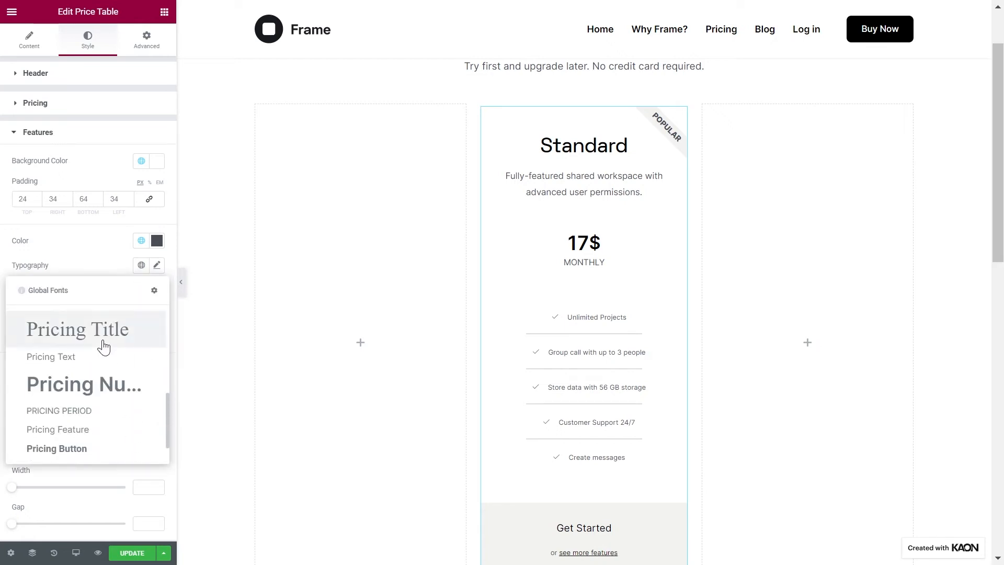
click(101, 431)
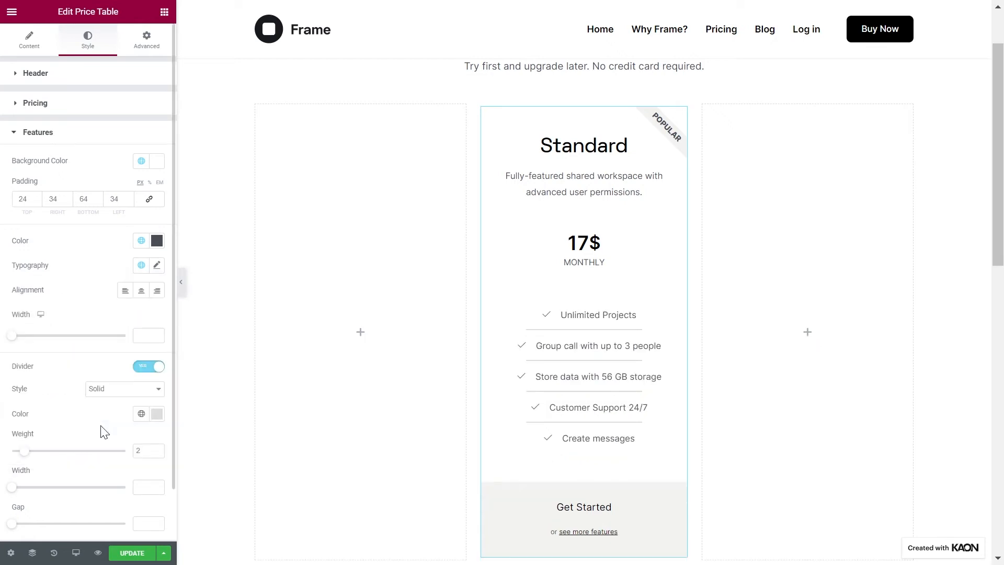
Align the feature list to the left and turn off the divider between the features
click(125, 291)
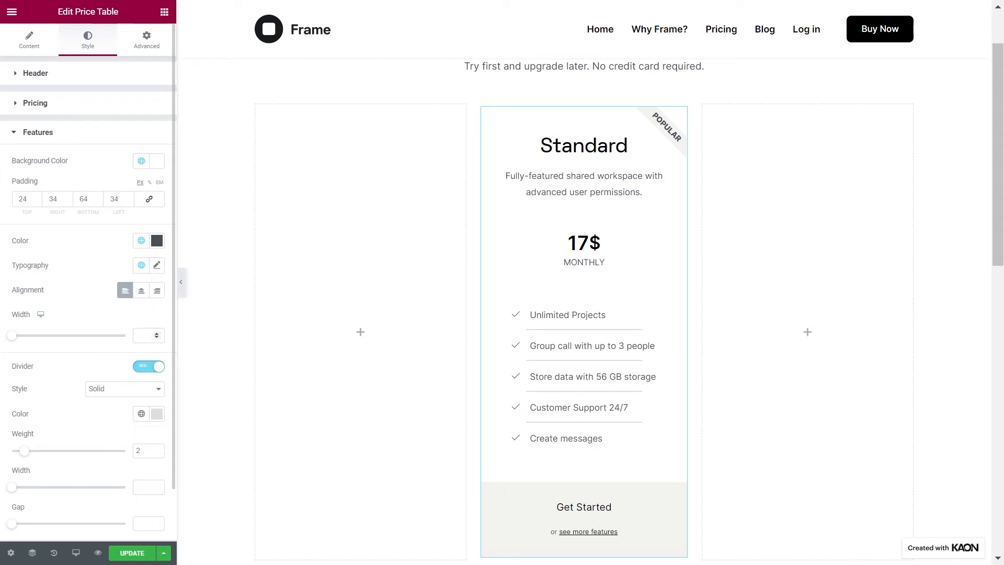
scroll(148, 337, down, 1)
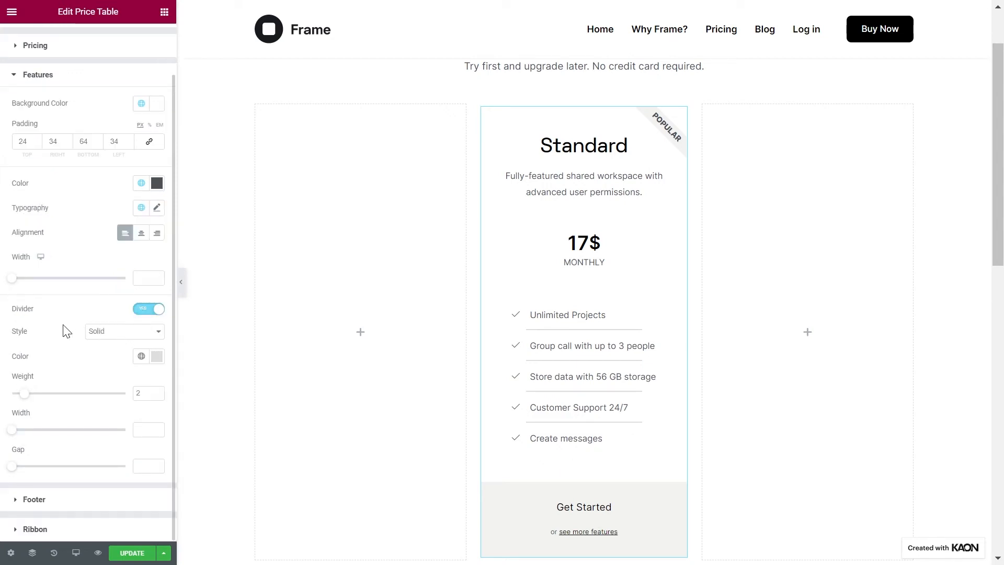
click(148, 309)
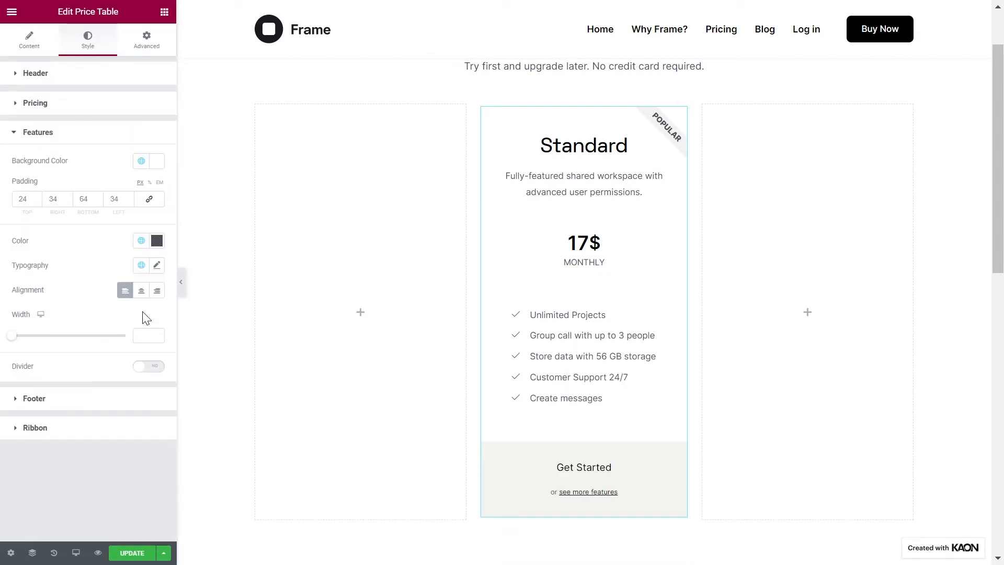
Set the footer's background to global White and its padding to 34 px on all sides
click(122, 401)
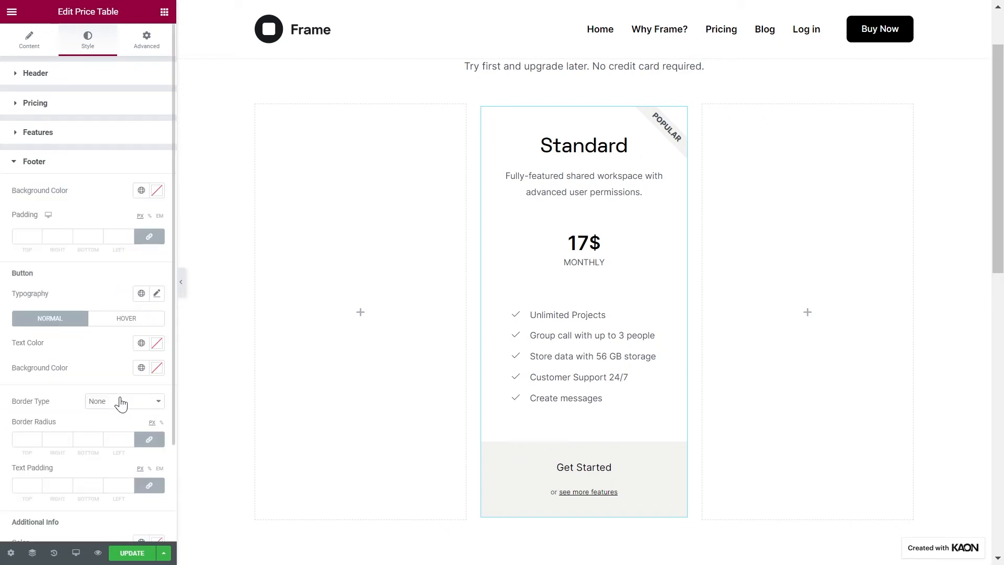
click(141, 191)
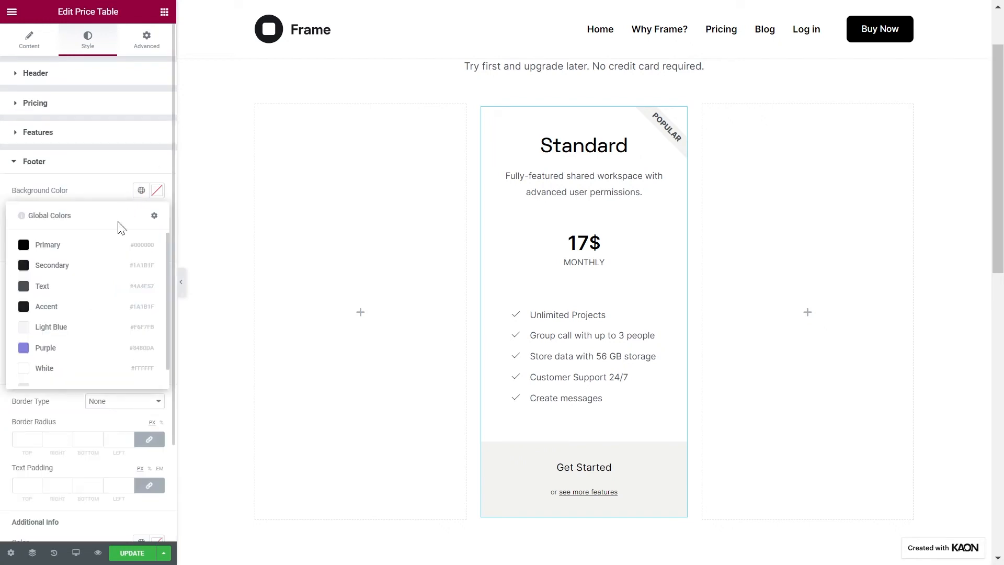
click(91, 367)
click(27, 237)
text(34)
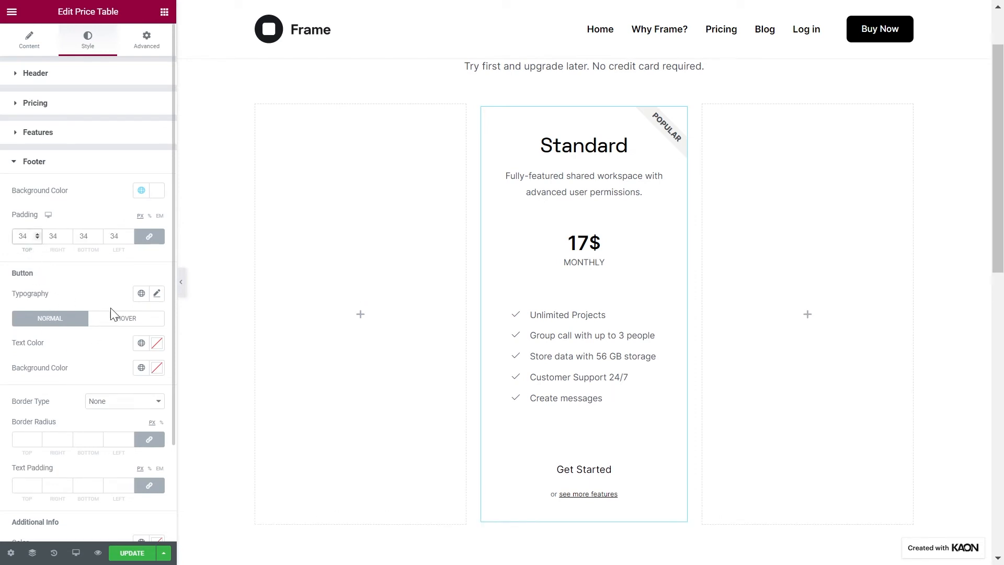
Set the footer button's typography to the Pricing Button global font
click(140, 294)
scroll(115, 376, down, 3)
scroll(114, 376, down, 2)
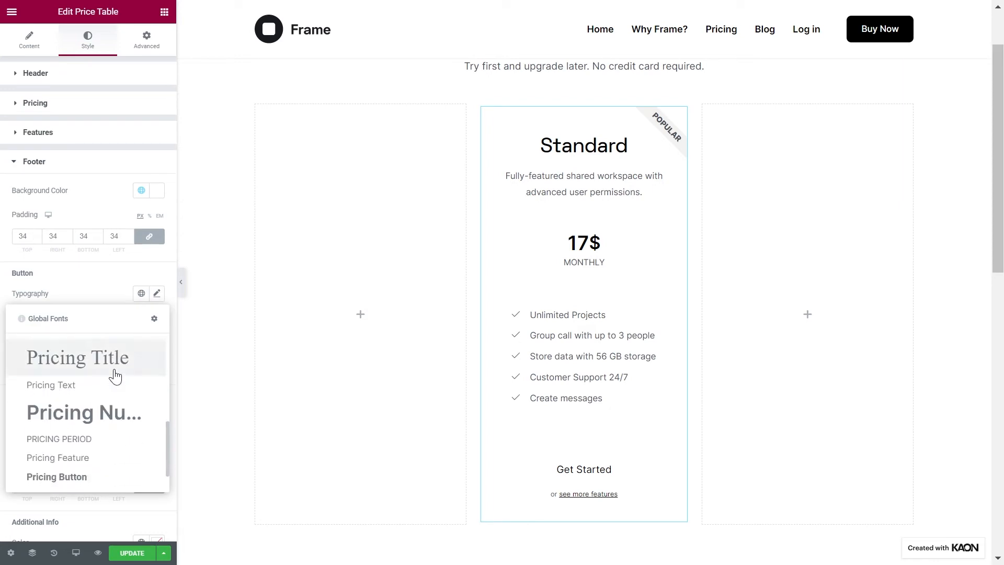
click(100, 475)
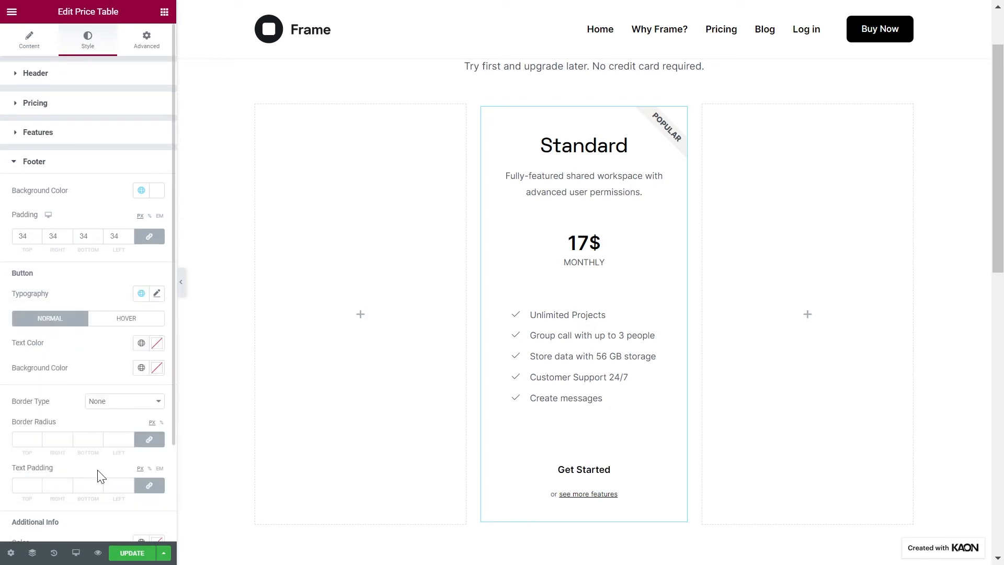
Set the button's hover state to global White text on a global Primary background
click(107, 321)
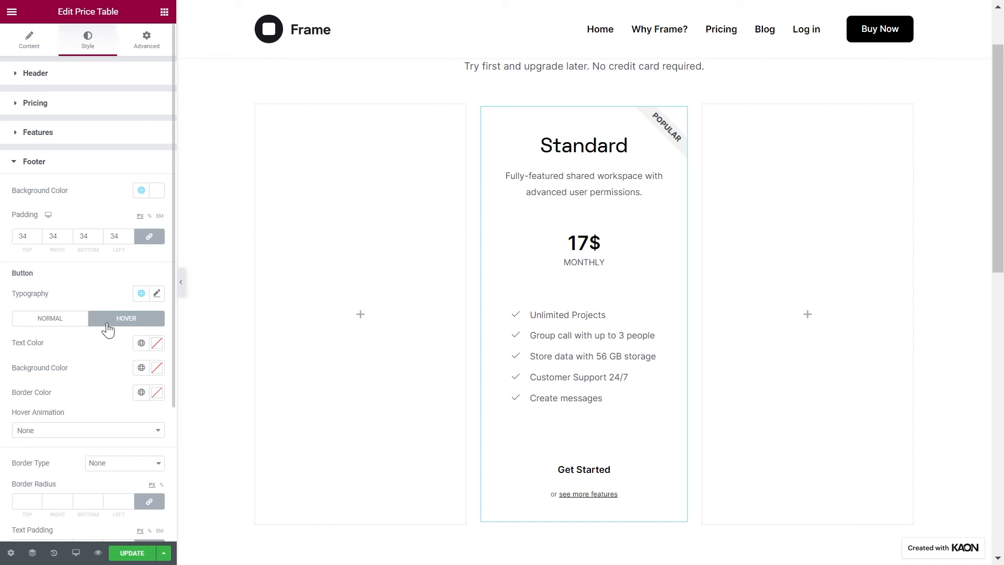
click(141, 343)
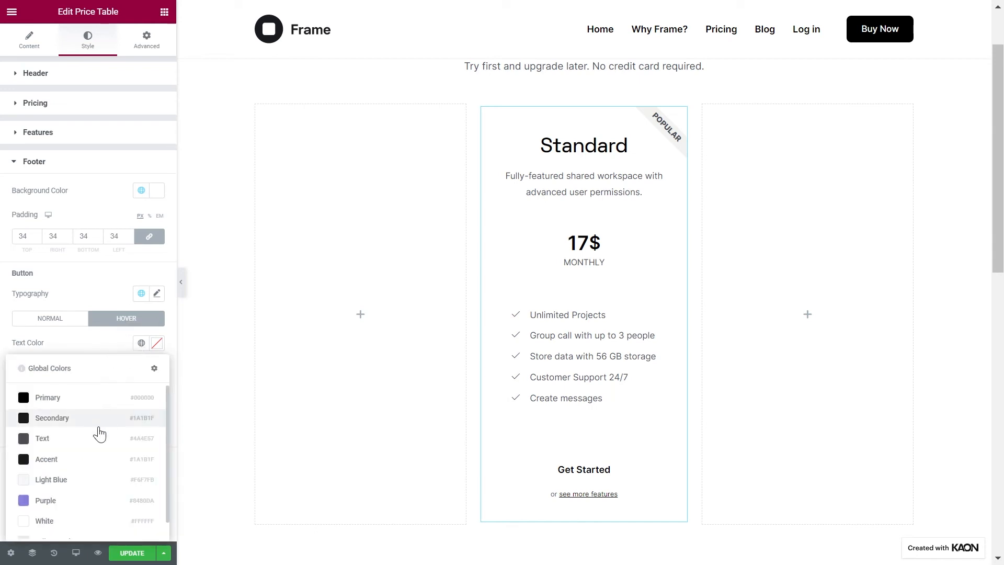
click(78, 519)
click(141, 368)
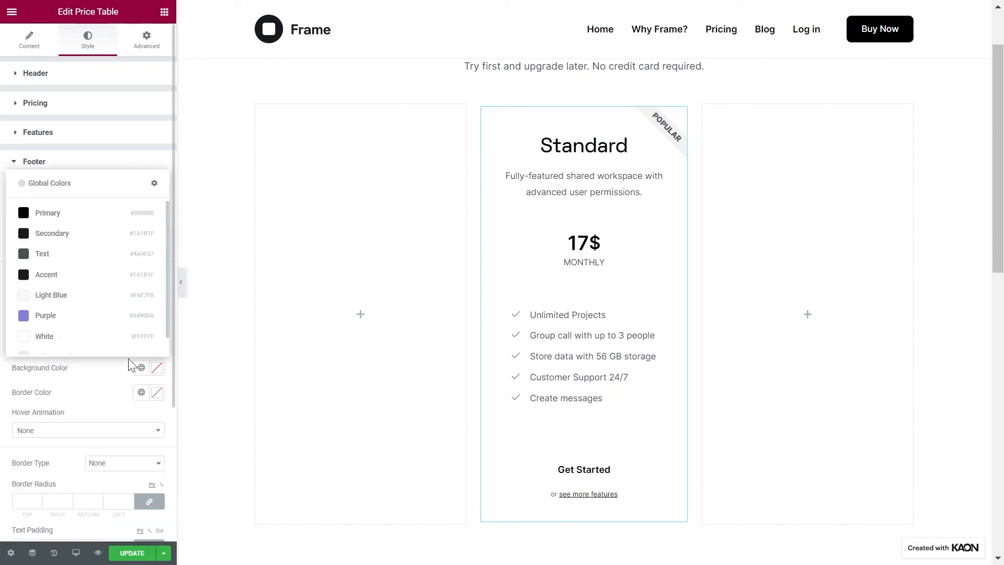
click(109, 219)
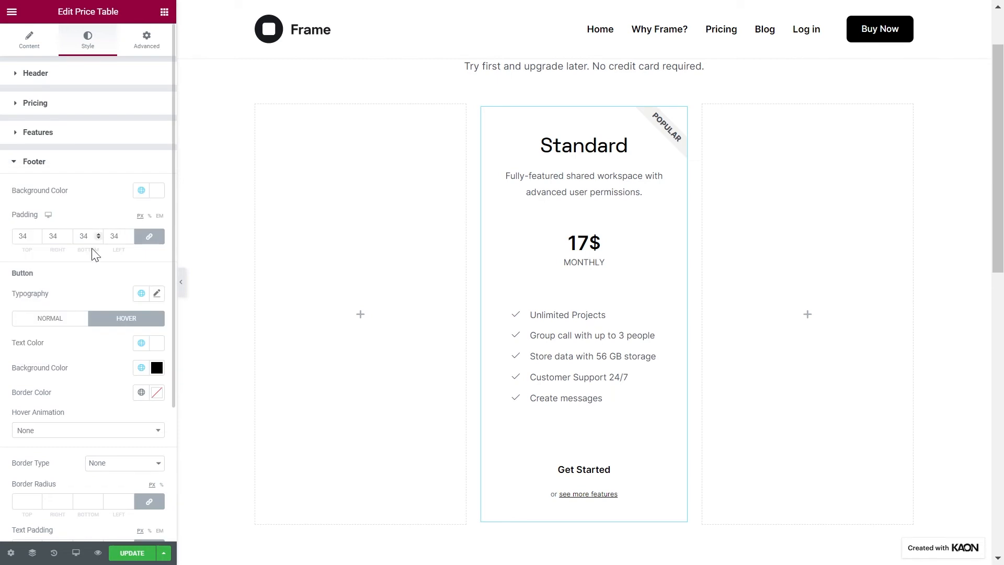
Give the button's normal state a solid border 2 wide on all sides with an 8 px border radius
click(72, 322)
click(109, 406)
click(94, 283)
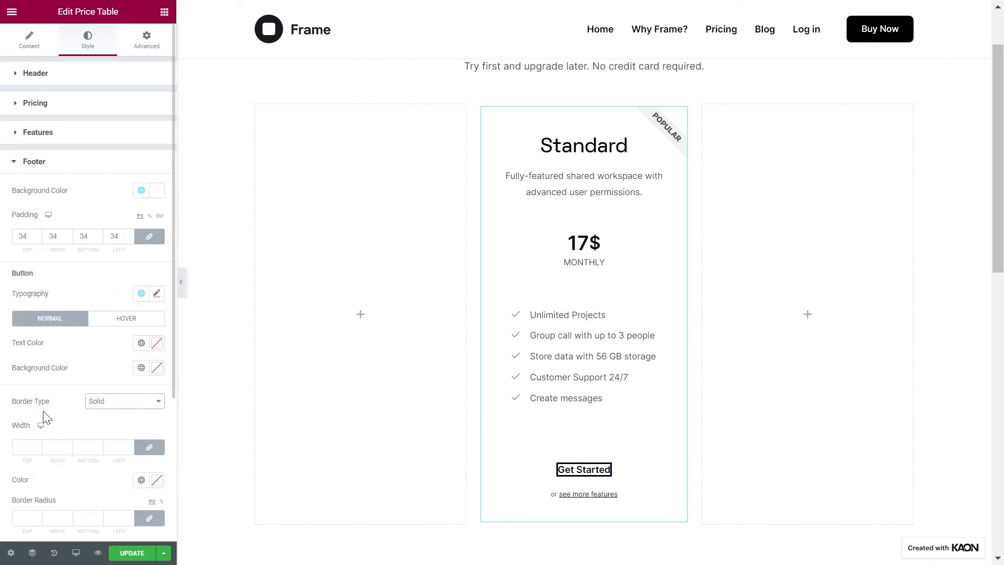
click(32, 447)
text(2)
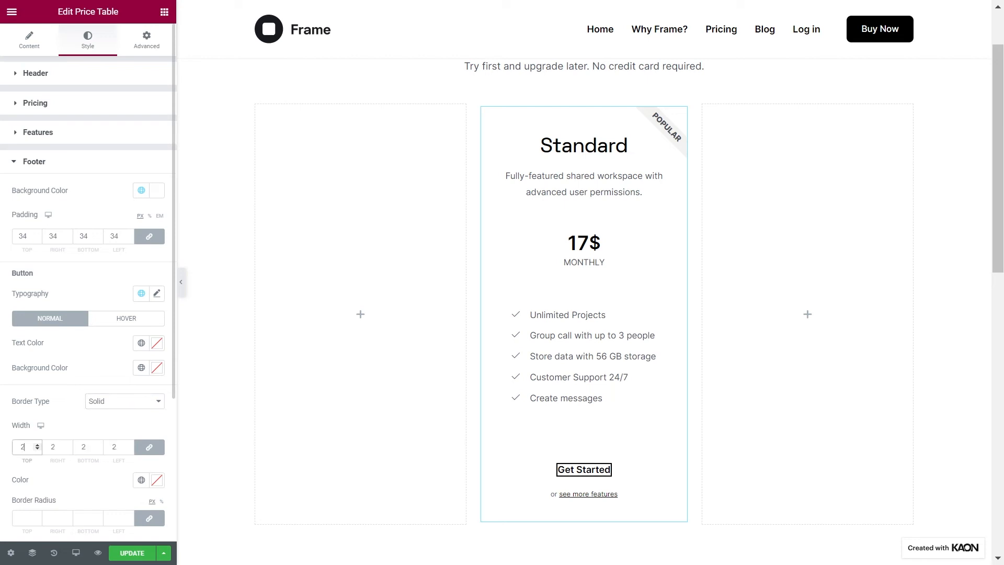
scroll(61, 421, down, 2)
click(24, 430)
text(8)
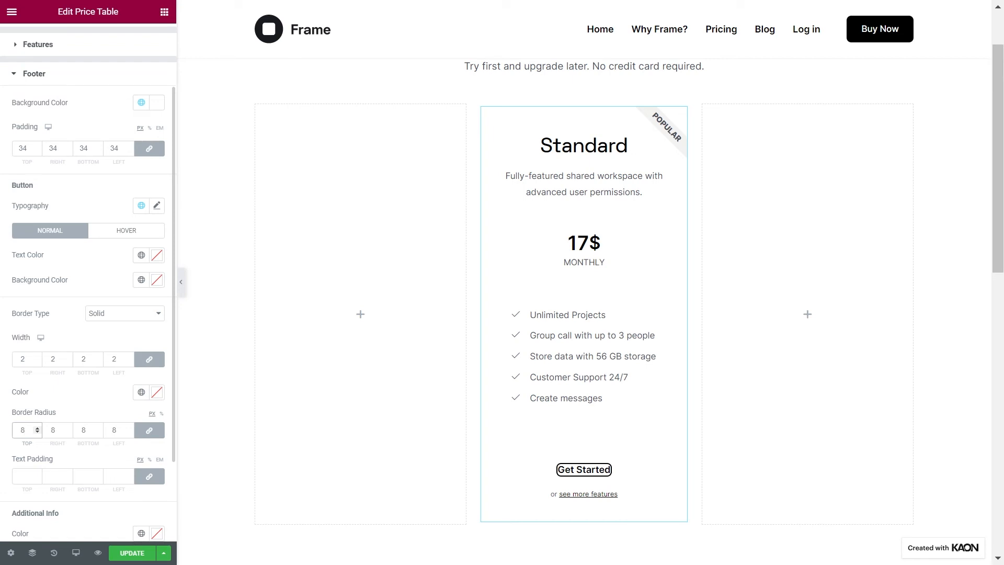
Unlink the button's text padding and set it to 13 top, 80 right, 13 bottom and 80 left, in pixels
click(149, 476)
click(24, 476)
text(13)
click(52, 476)
text(80)
click(84, 476)
text(13)
click(114, 476)
text(80)
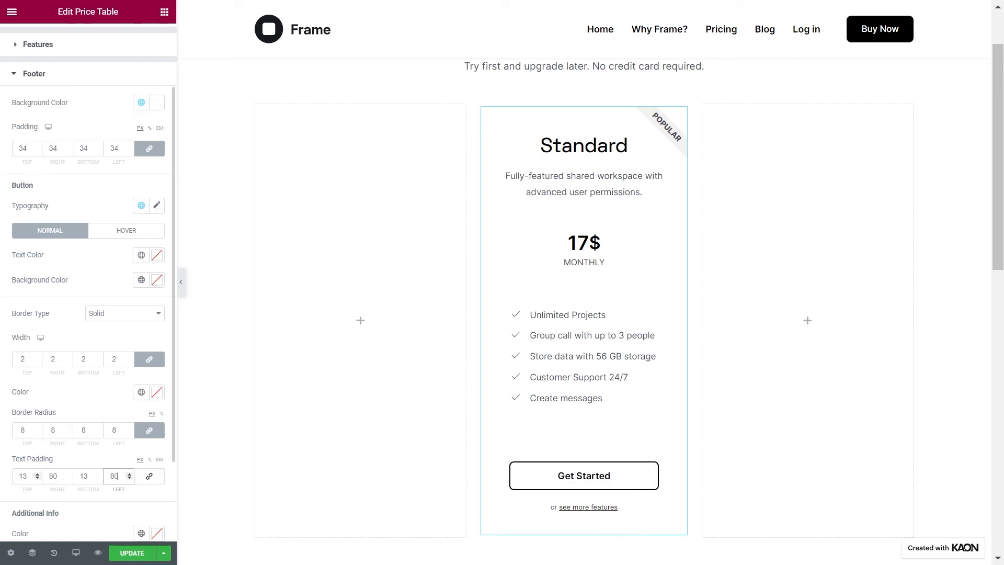
Set the additional info's typography to the Pricing Button Info global font
scroll(63, 511, down, 2)
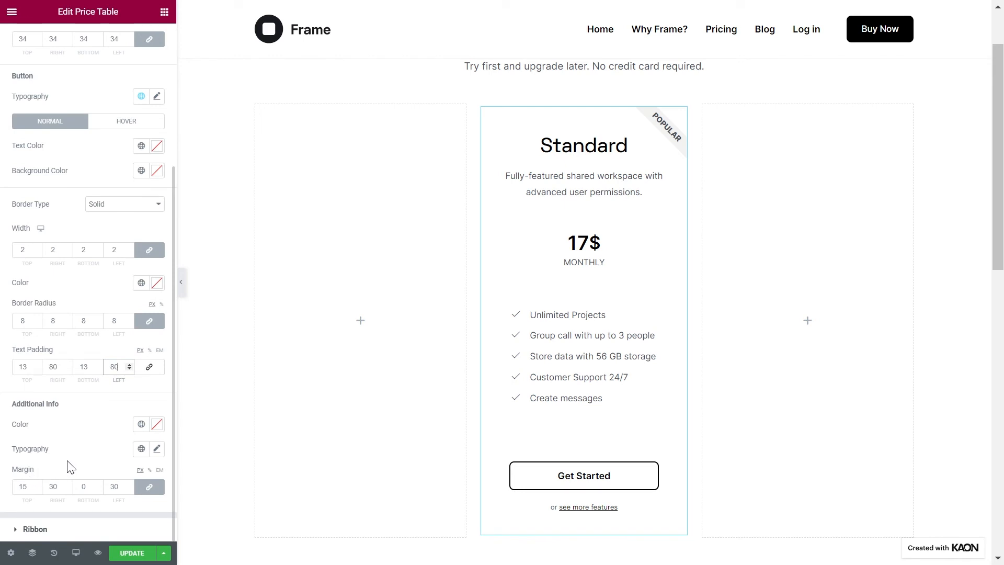
click(141, 449)
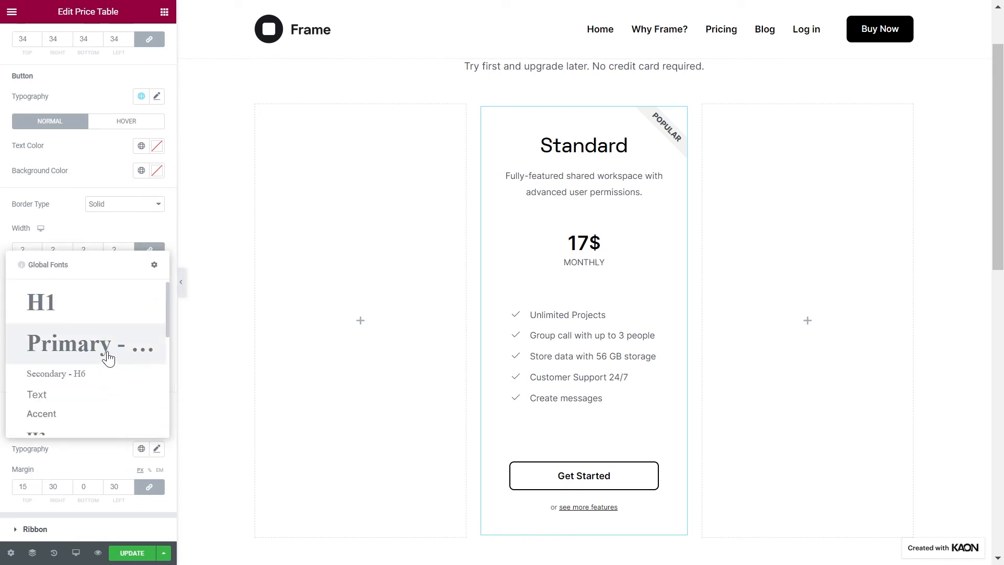
scroll(107, 355, down, 3)
scroll(108, 357, down, 3)
click(109, 407)
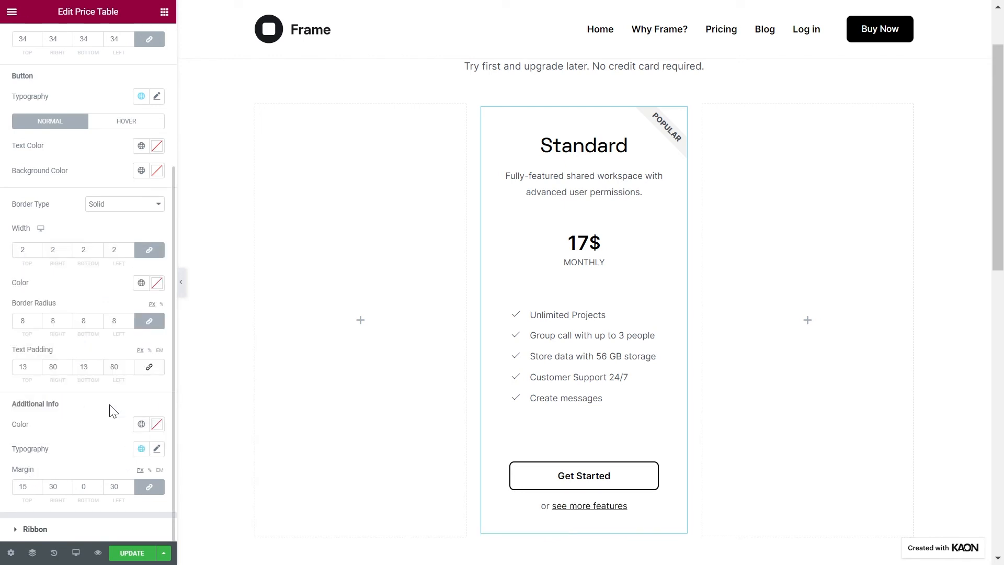
Set the additional info's margin to 16 px top and 0 right and left
double_click(114, 487)
text(0)
double_click(54, 487)
text(0)
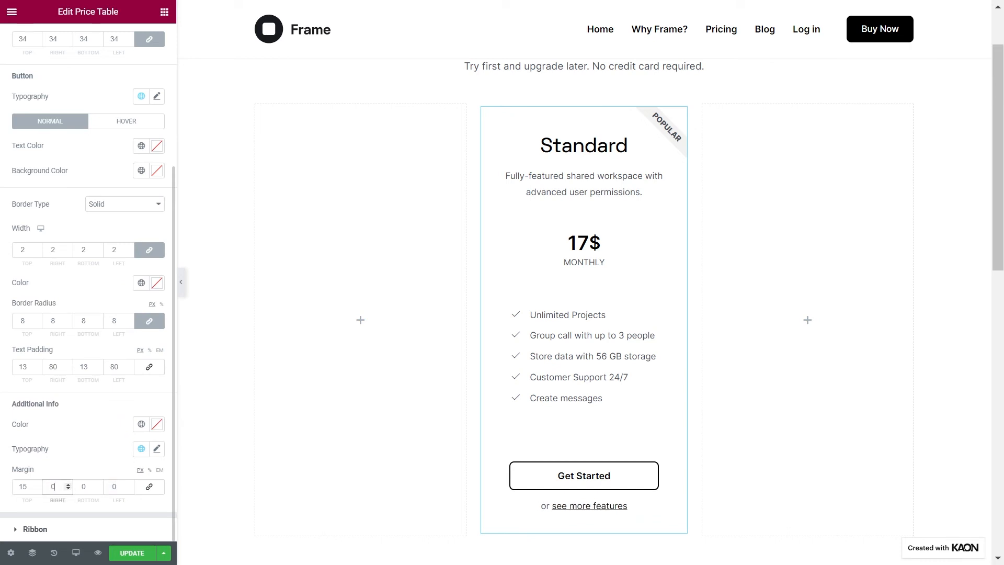
click(36, 486)
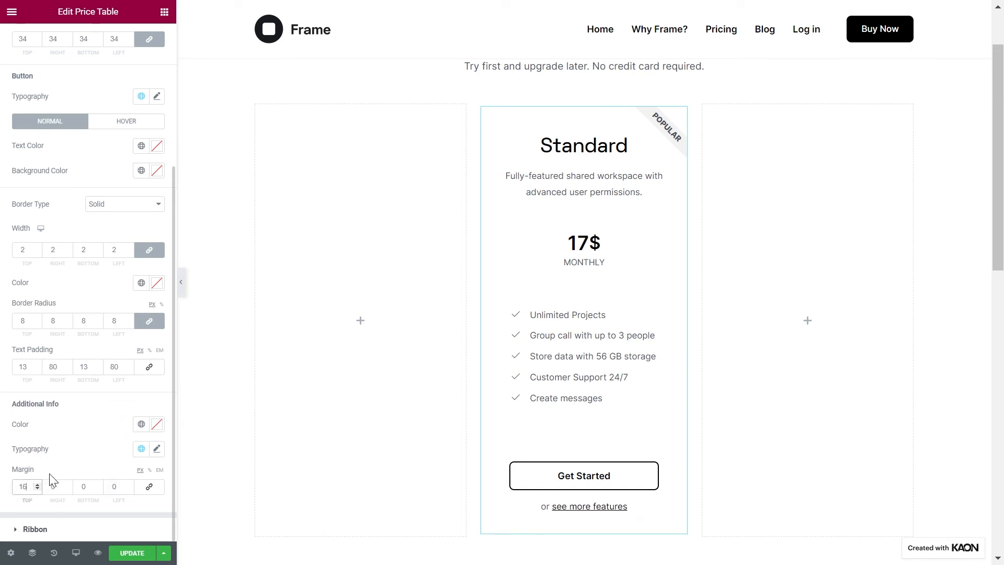
Set the ribbon's background to the global Purple colour, leaving its distance at the default
click(74, 523)
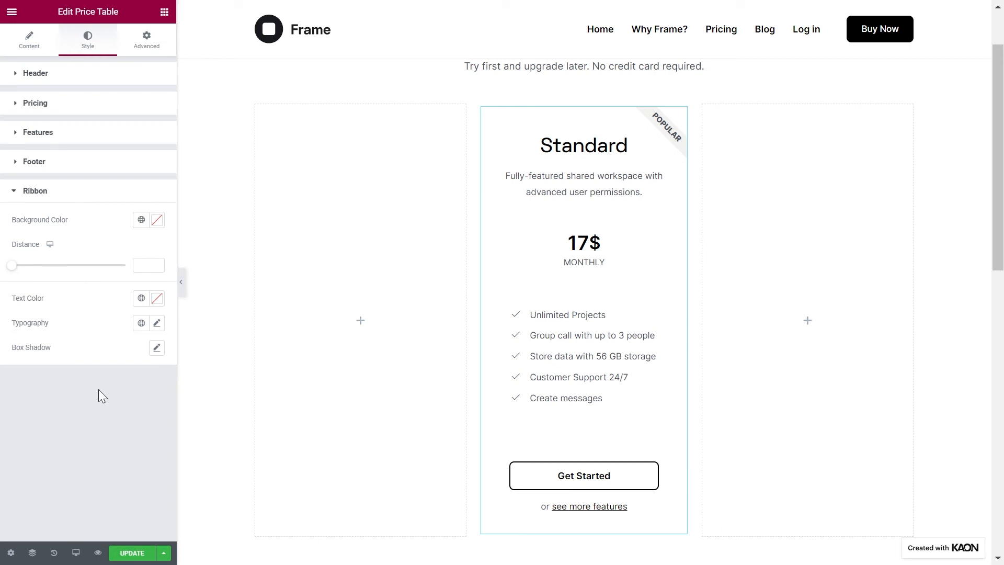
click(141, 220)
click(114, 376)
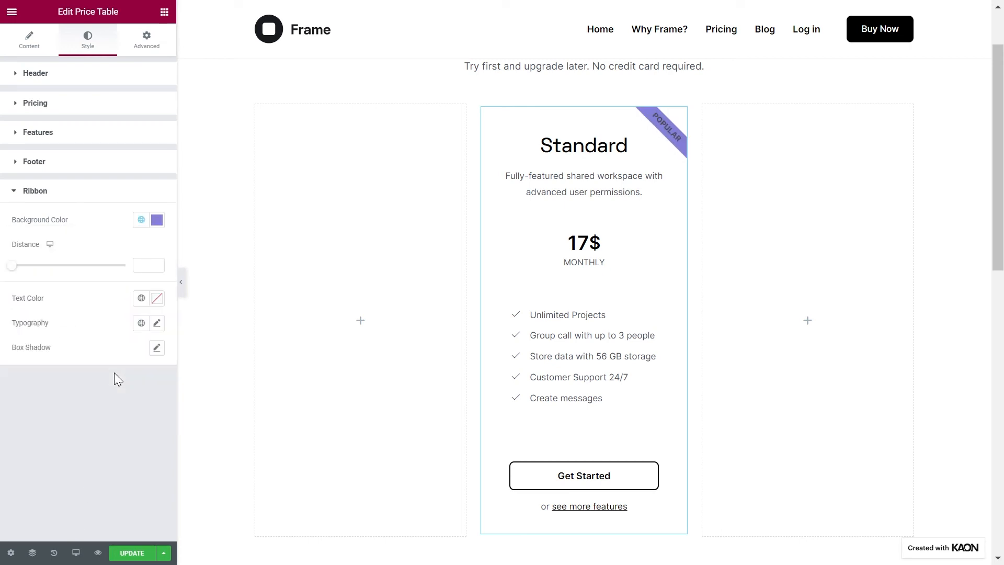
mouse_move(13, 266)
mouse_down()
mouse_move(105, 273)
mouse_move(9, 271)
mouse_up()
Set the ribbon's text colour to global White and its typography to the Pricing Ribbon global font
click(142, 298)
click(89, 476)
click(142, 322)
scroll(105, 434, down, 8)
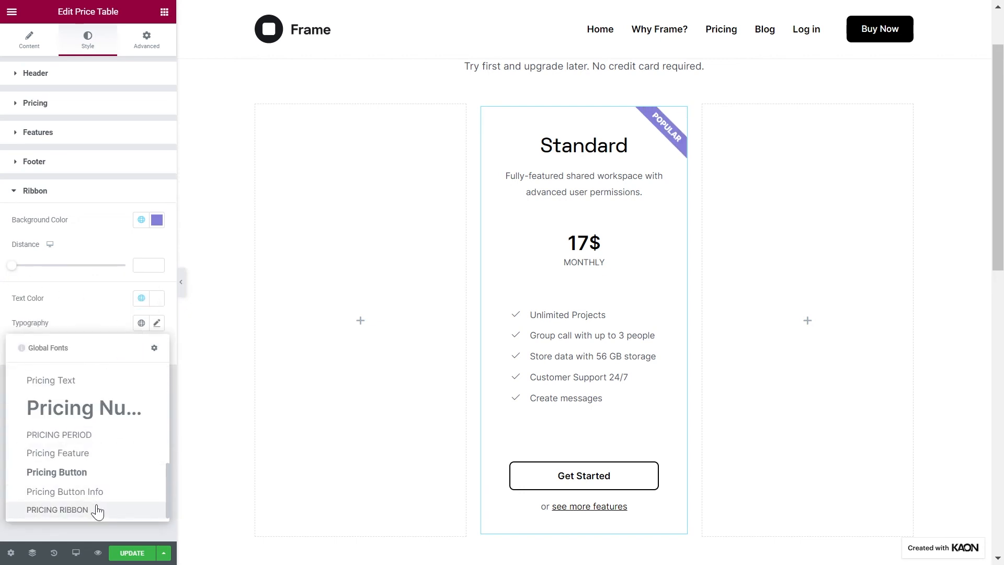
click(97, 508)
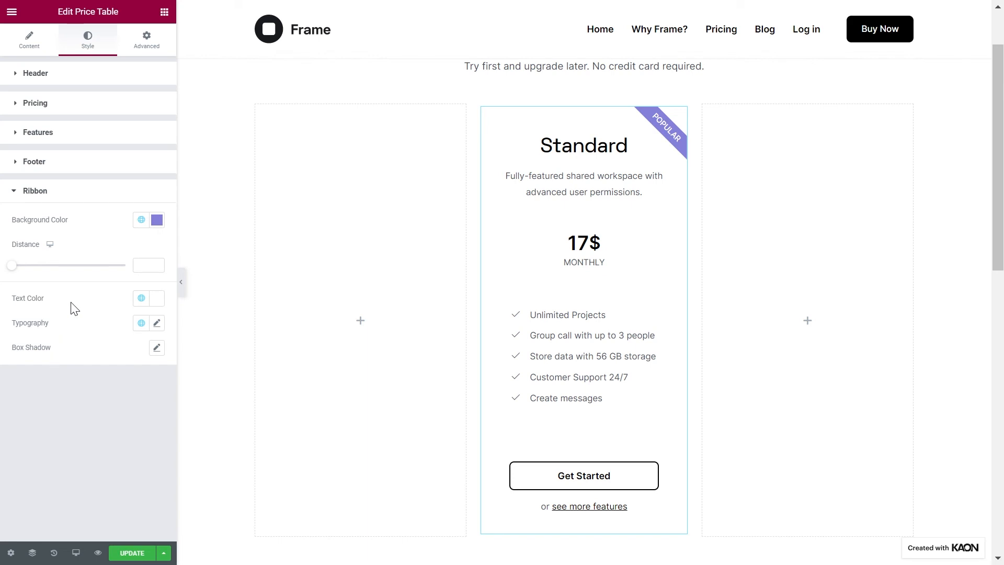
Give the Standard price table a solid outer border with a width of 1 on all sides
click(147, 50)
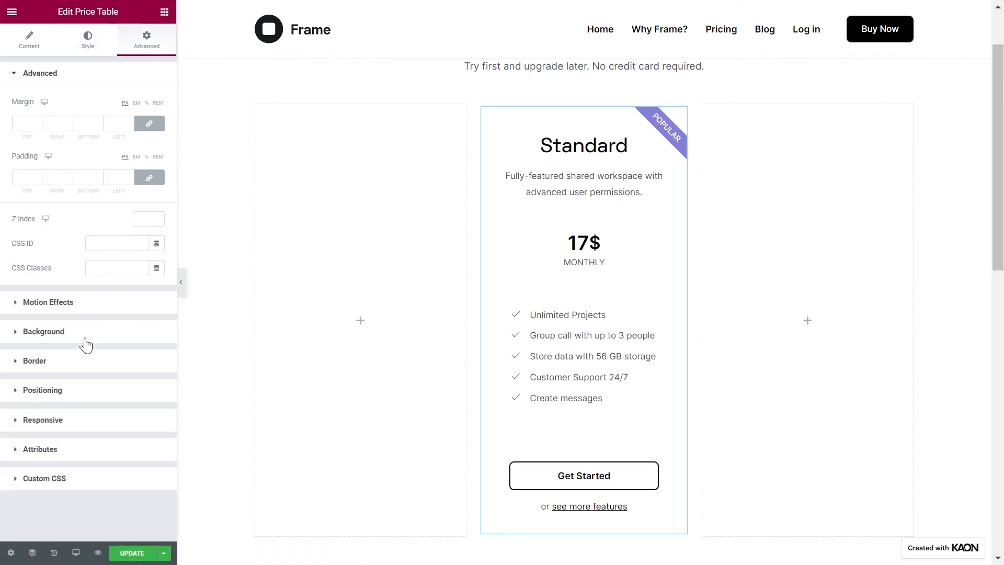
click(81, 361)
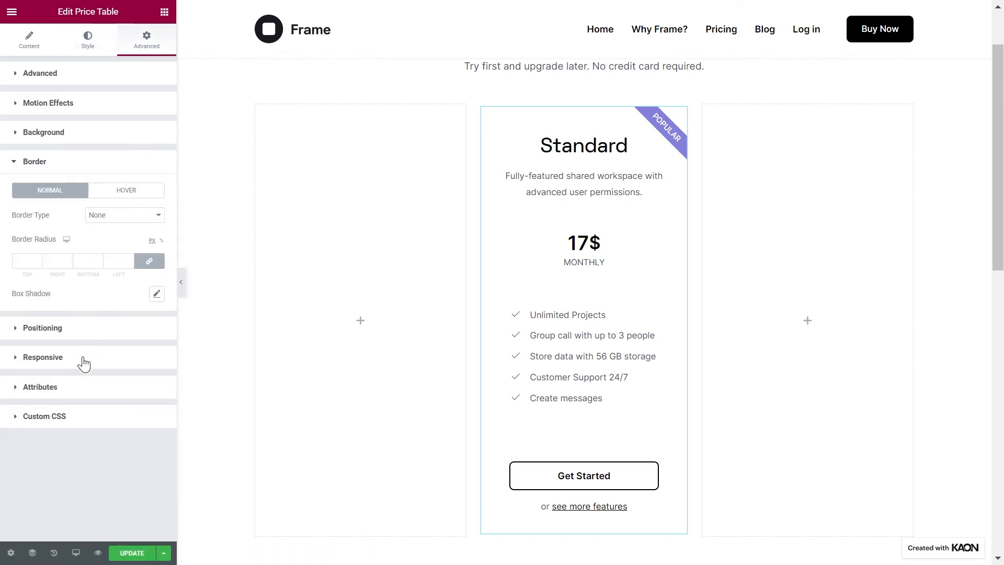
click(106, 222)
click(108, 258)
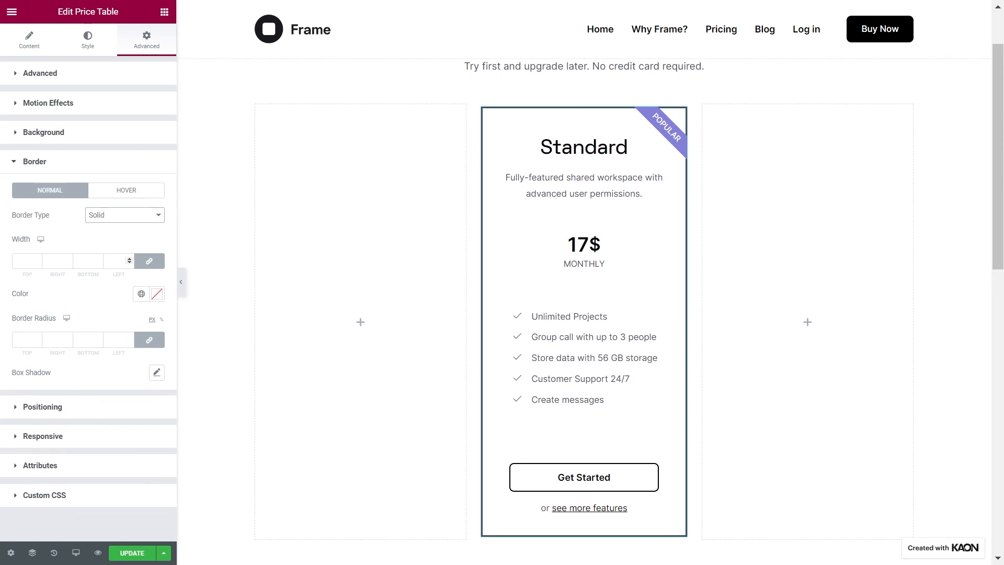
click(26, 260)
text(1)
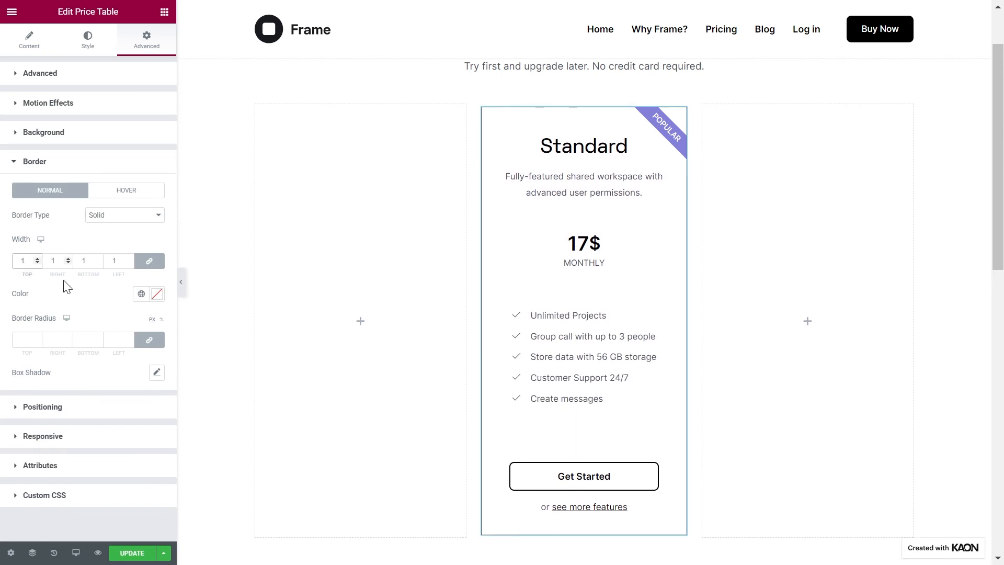
Set the outer border's colour to the global Priing Border colour and its radius to 8 px on all corners
click(141, 293)
scroll(92, 350, down, 1)
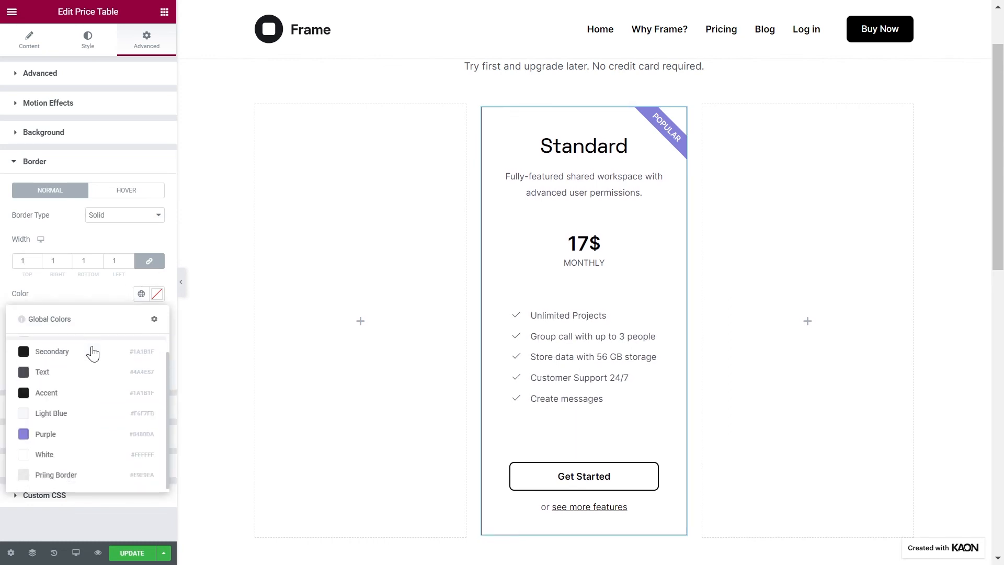
click(83, 475)
click(23, 339)
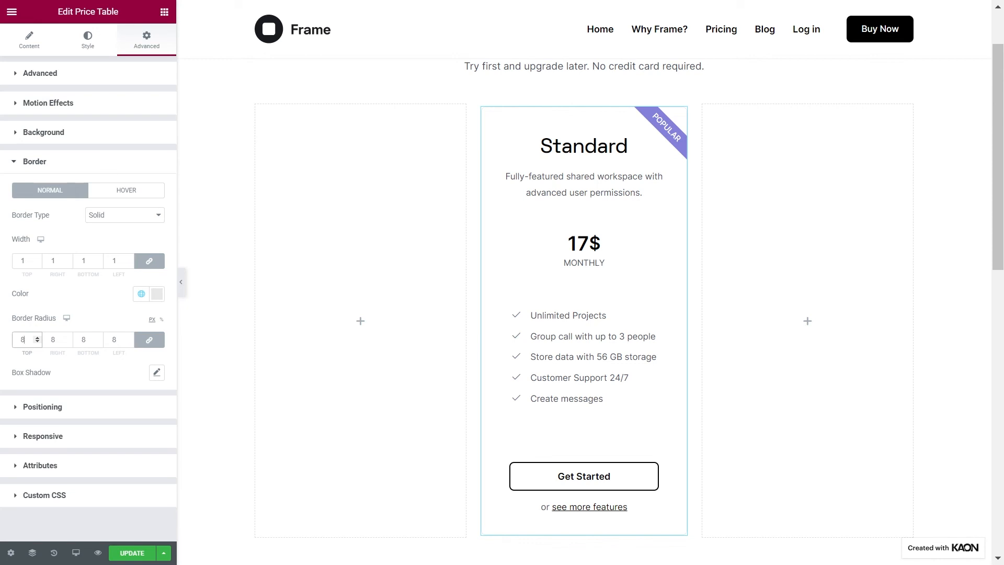
Copy the Standard price table into the empty third and first columns
right_click(677, 117)
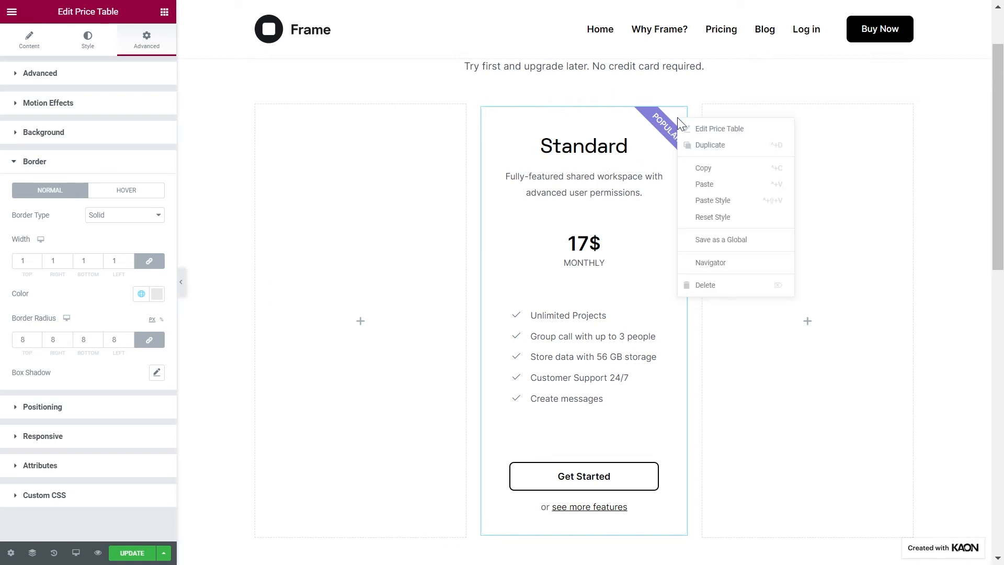
click(709, 168)
right_click(738, 162)
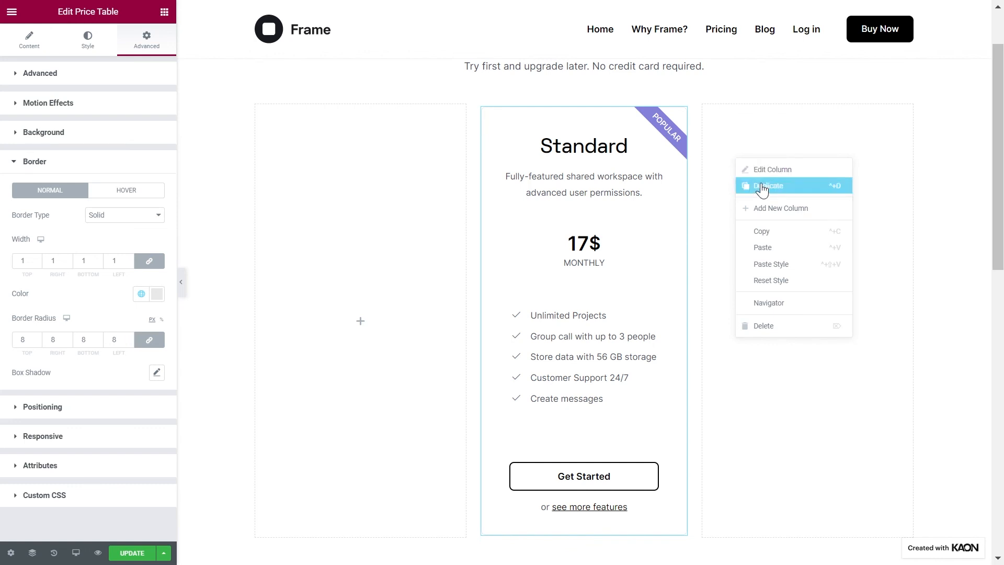
click(775, 250)
right_click(387, 200)
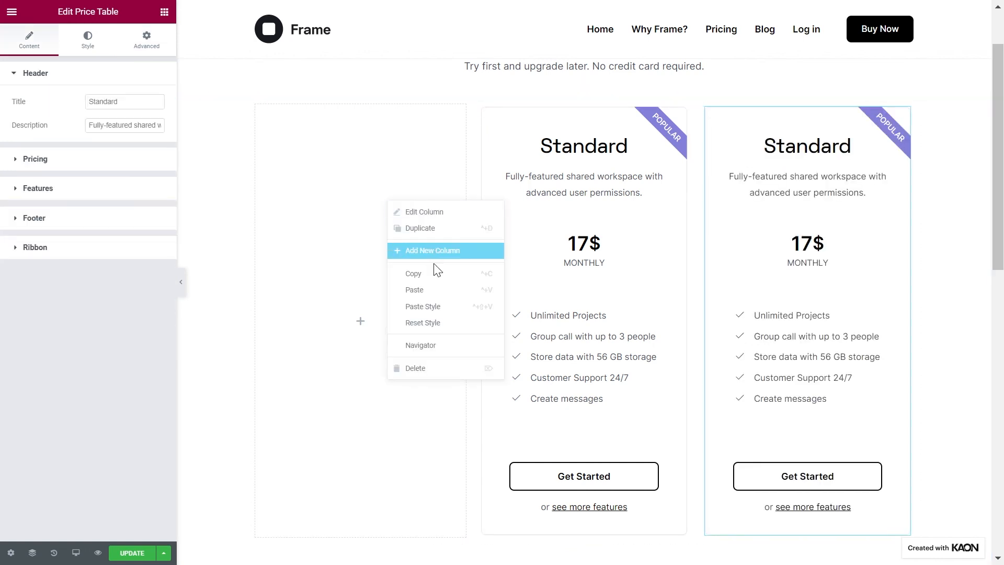
click(427, 291)
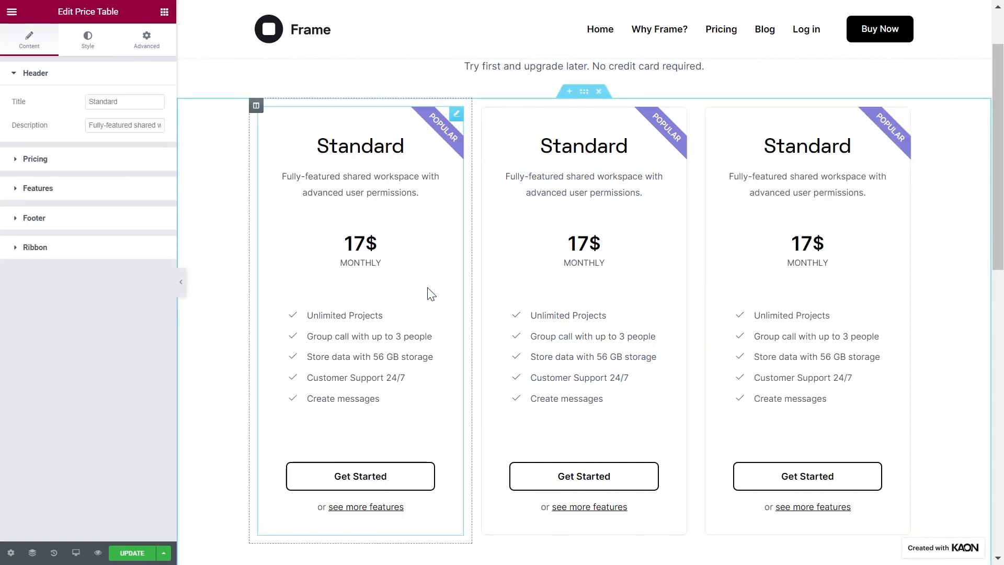
Title the first column's price table "Lite" and set its price to 10
click(457, 113)
double_click(123, 102)
text(Lite)
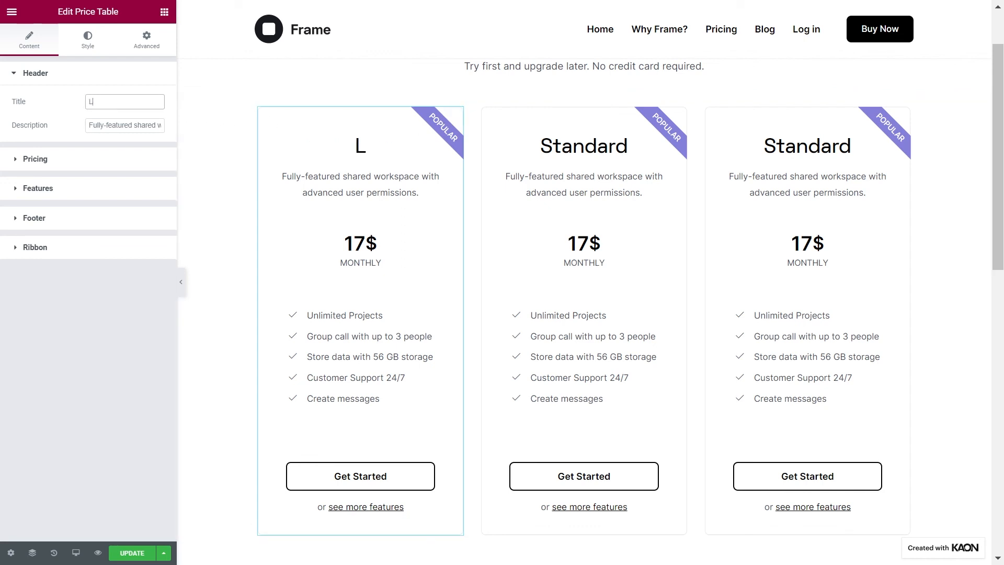
click(137, 156)
double_click(137, 156)
text(10)
Set the Lite table's period to "Forever" and hide its ribbon
double_click(135, 224)
text(Forever)
click(127, 318)
click(139, 219)
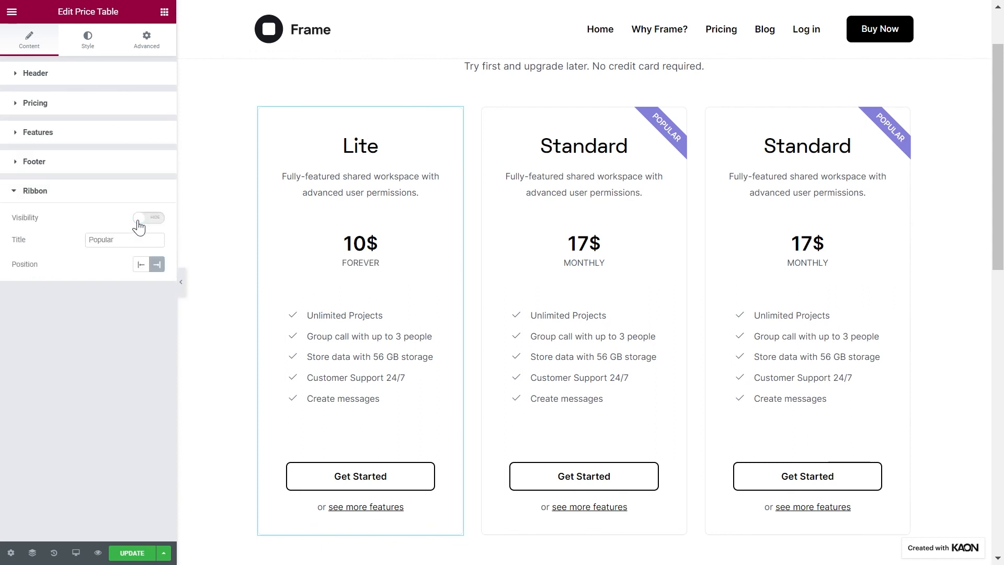
Title the third column's price table "Premium" and set its price to 67
click(905, 114)
double_click(125, 102)
text(Premium)
click(35, 158)
double_click(124, 155)
text(67)
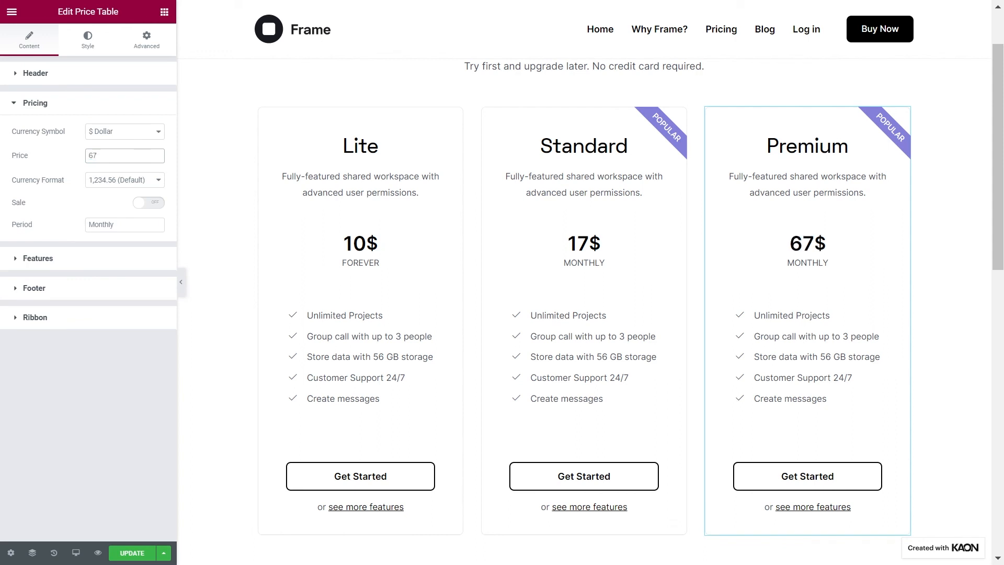
Set the Premium table's period to "Yearly" and hide its ribbon
double_click(124, 224)
text(Yearly)
click(121, 319)
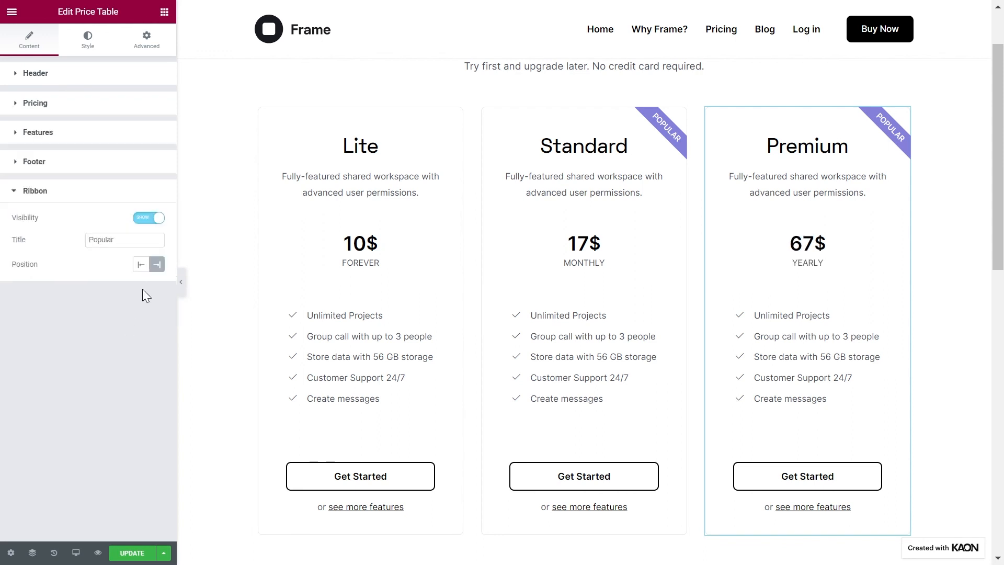
click(153, 220)
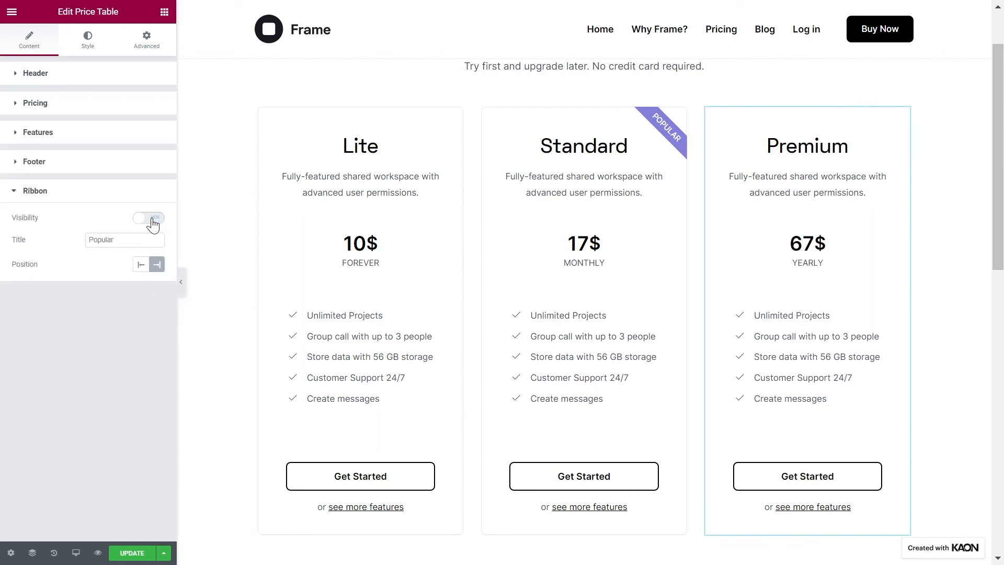
Update the page and review the three pricing plans on the published page
click(130, 558)
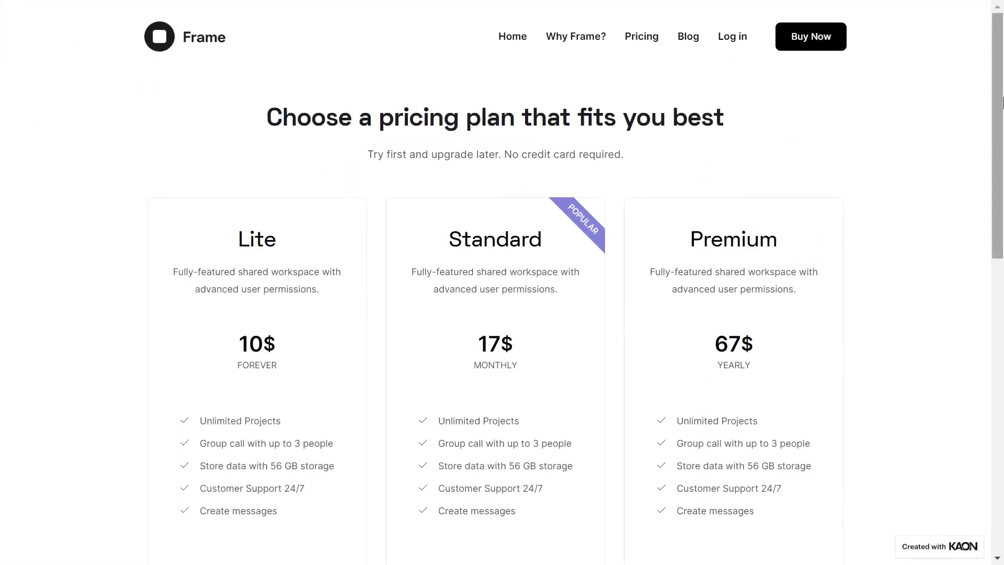
scroll(1002, 103, down, 3)
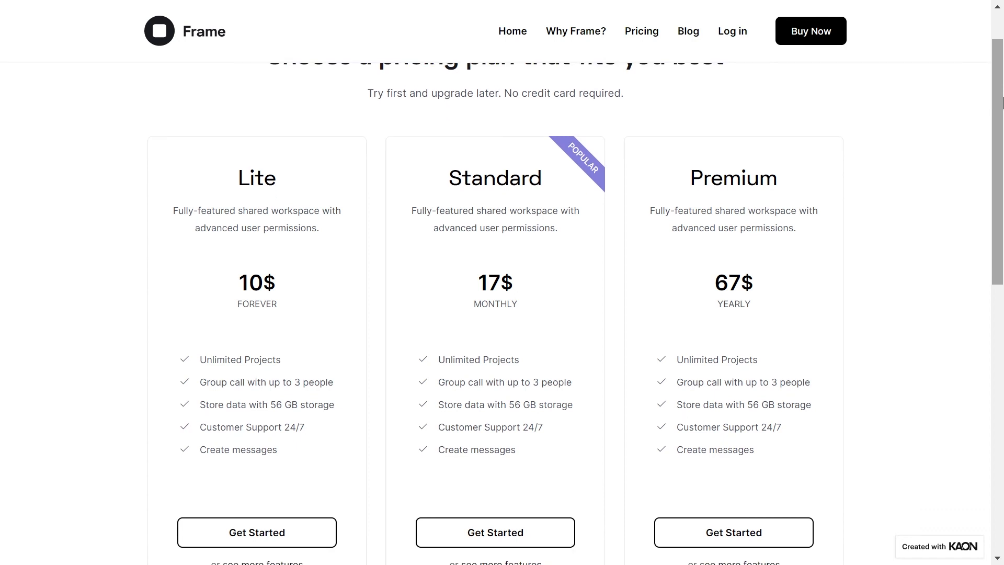